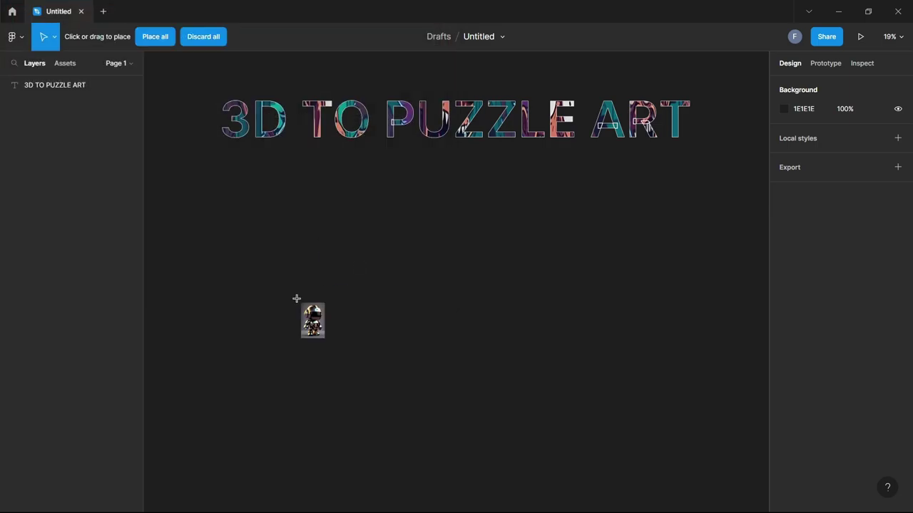
# Place the robot render below the title at about 1678 × 2707, and the SVG line drawing of the robot beside it.
pyautogui.moveTo(240, 193); pyautogui.dragTo(428, 494)
pyautogui.click(109, 36)
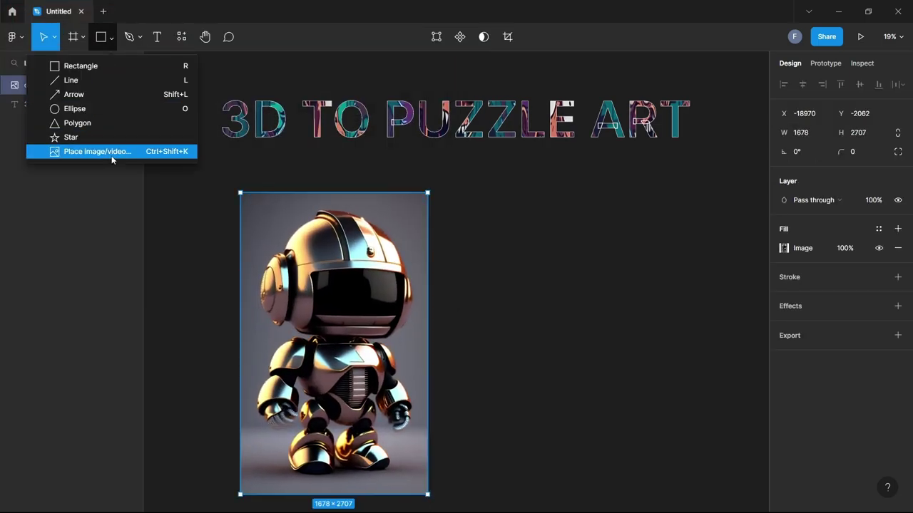
pyautogui.click(111, 152)
pyautogui.click(147, 128)
pyautogui.click(355, 265)
pyautogui.click(497, 191)
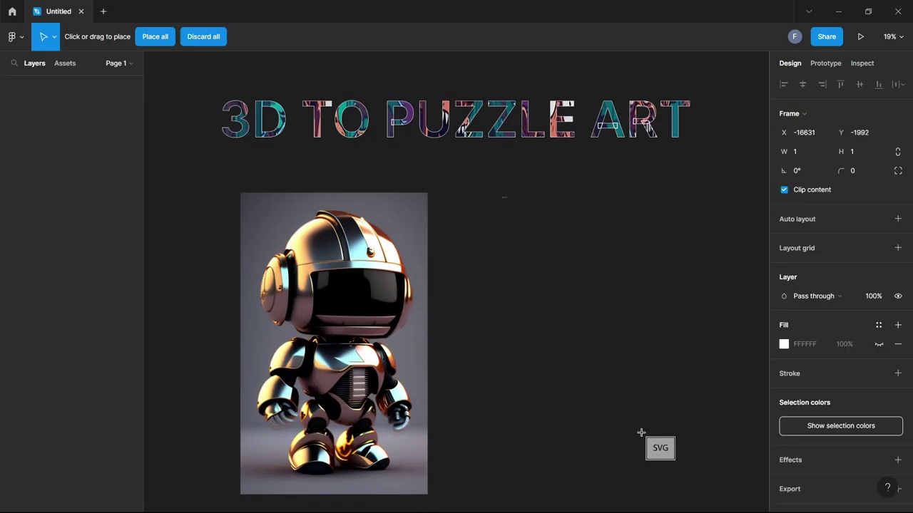
pyautogui.moveTo(689, 509); pyautogui.dragTo(723, 473)
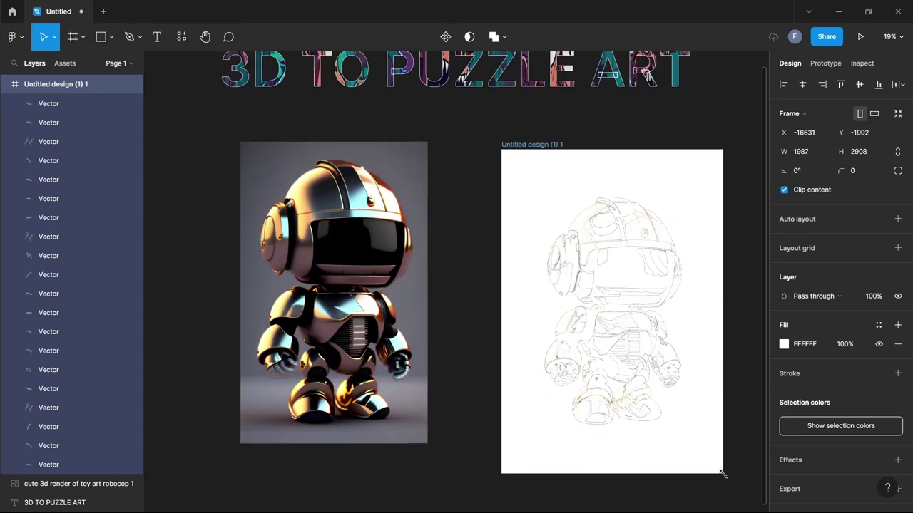
# Move the SVG line drawing's frame next to the render and stretch it so the robot matches the render's scale.
pyautogui.moveTo(707, 324); pyautogui.dragTo(679, 306)
pyautogui.moveTo(470, 130); pyautogui.dragTo(432, 113)
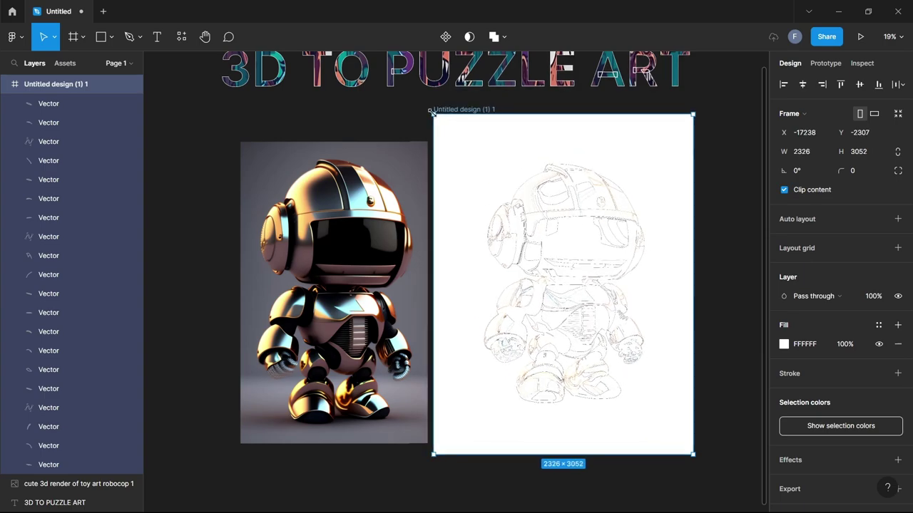
pyautogui.moveTo(693, 453); pyautogui.dragTo(681, 487)
pyautogui.click(723, 320)
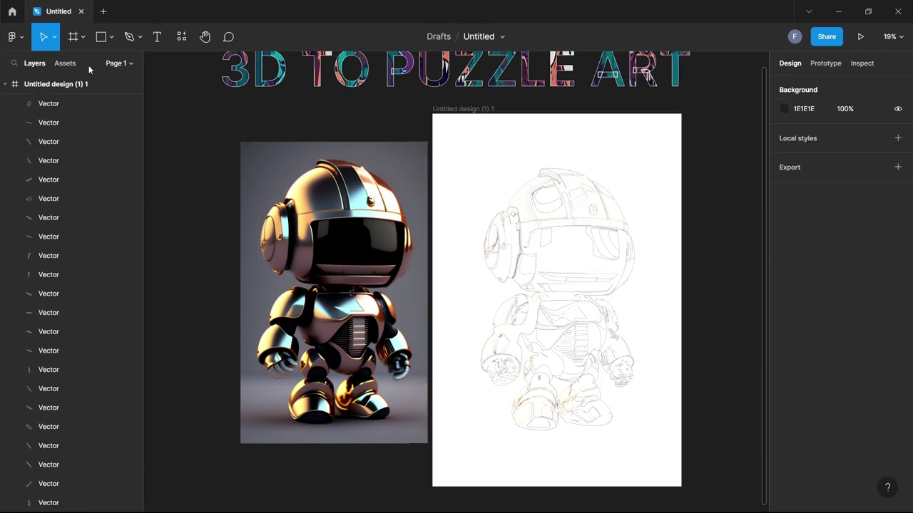
# Ungroup the SVG frame so the line drawing becomes separate vectors without a background.
pyautogui.rightClick(71, 83)
pyautogui.click(100, 222)
pyautogui.click(478, 128)
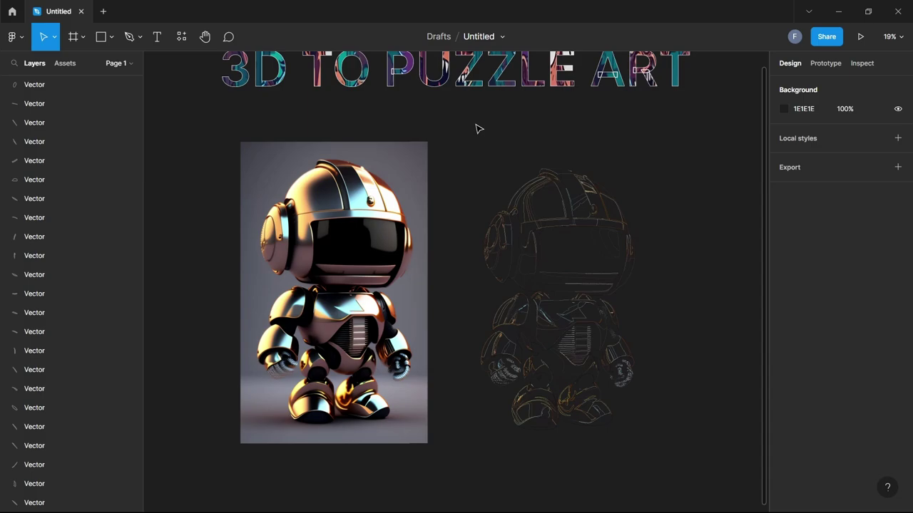
# Draw a 1678 × 2707 rectangle exactly over the robot render and fill it with white FFFFFF.
pyautogui.click(115, 38)
pyautogui.click(109, 63)
pyautogui.moveTo(240, 142); pyautogui.dragTo(426, 443)
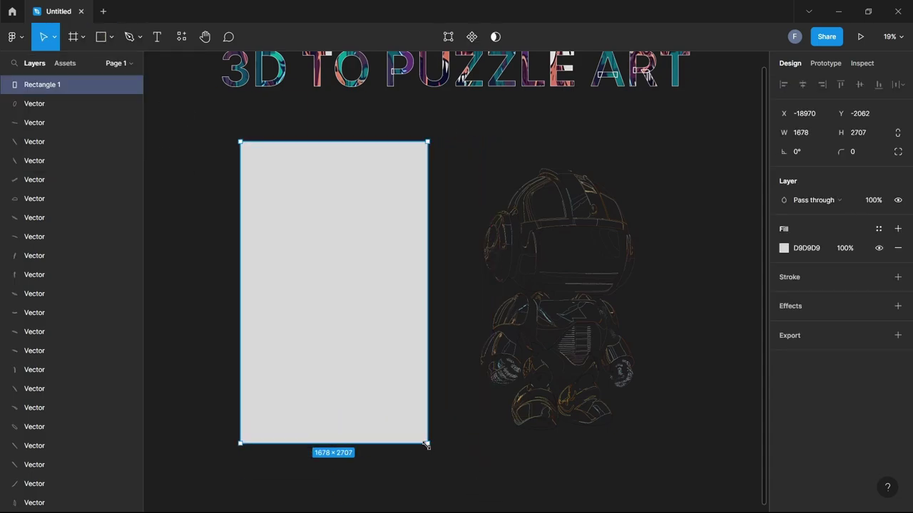
pyautogui.click(784, 248)
pyautogui.moveTo(640, 235); pyautogui.dragTo(610, 204)
pyautogui.click(757, 204)
# Move the white rectangle onto the robot line drawing, send it to the back, and position it as the background.
pyautogui.moveTo(380, 284); pyautogui.dragTo(610, 274)
pyautogui.press('[')
pyautogui.moveTo(625, 156)
pyautogui.mouseDown()
pyautogui.moveTo(636, 173)
pyautogui.moveTo(626, 171)
pyautogui.mouseUp()
pyautogui.click(721, 254)
# Select the line drawing together with its white background and move them away from the robot render into empty canvas.
pyautogui.moveTo(459, 129); pyautogui.dragTo(669, 503)
pyautogui.moveTo(633, 397); pyautogui.dragTo(721, 393)
pyautogui.hscroll(1, 720, 393)
pyautogui.hscroll(1, 721, 393)
pyautogui.moveTo(592, 343); pyautogui.dragTo(678, 321)
pyautogui.press('Escape')
pyautogui.hscroll(2, 444, 302)
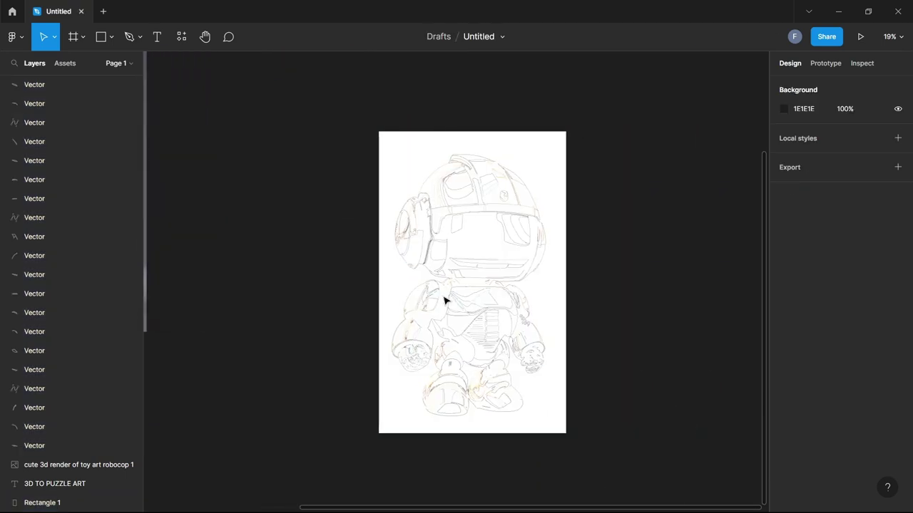
# Select the white background rectangle's layer and lock it.
pyautogui.scroll(3, 445, 302)
pyautogui.scroll(-1, 444, 298)
pyautogui.click(63, 502)
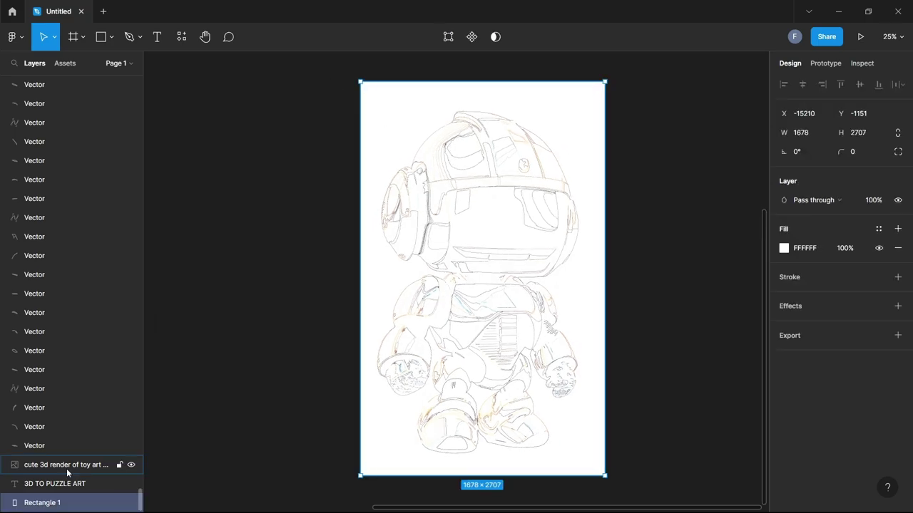
# Add a light grey D9D9D9 fill to all vectors of the robot line drawing.
pyautogui.moveTo(328, 112); pyautogui.dragTo(633, 457)
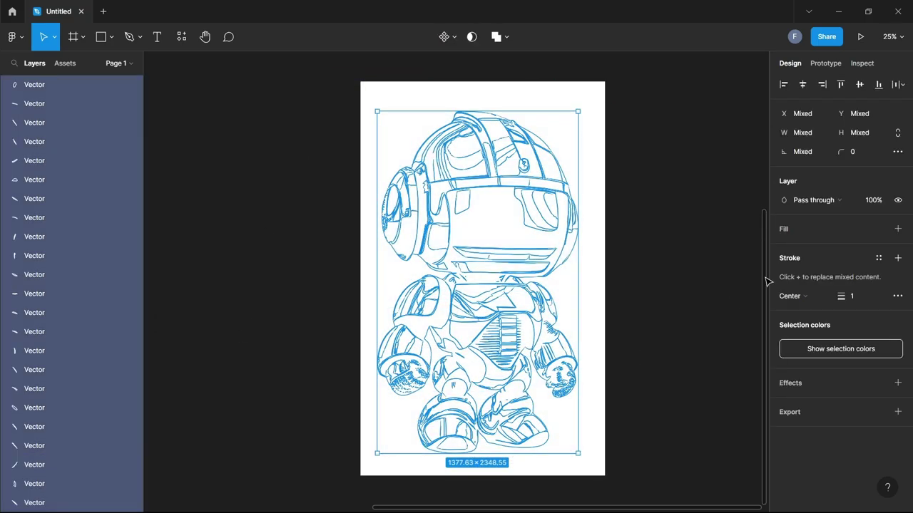
pyautogui.click(898, 228)
pyautogui.click(760, 263)
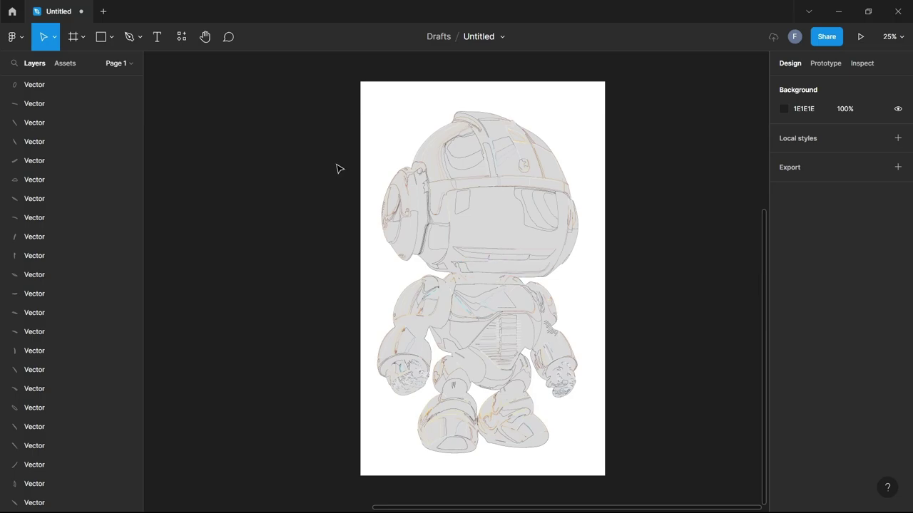
# Give all robot vectors a uniform black 000000 stroke.
pyautogui.moveTo(410, 99); pyautogui.dragTo(621, 452)
pyautogui.click(897, 277)
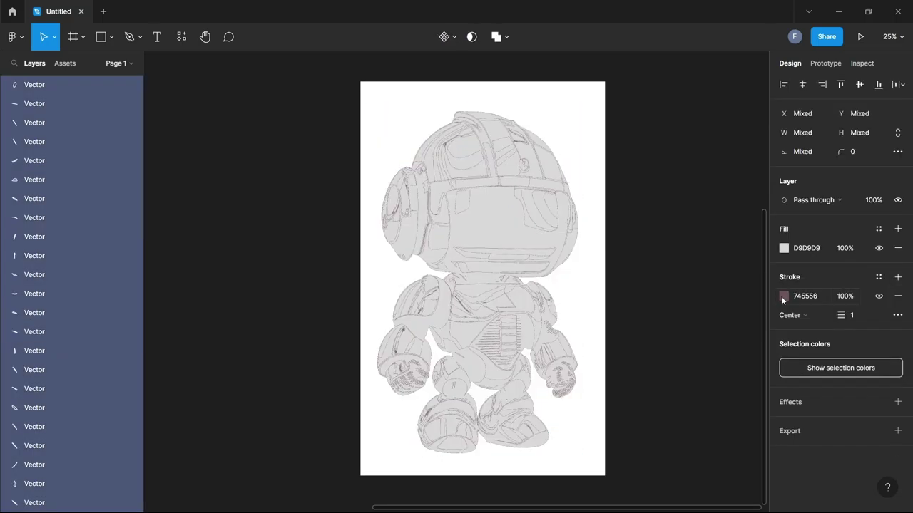
pyautogui.click(783, 295)
pyautogui.click(678, 255)
pyautogui.moveTo(679, 258); pyautogui.dragTo(591, 383)
pyautogui.click(757, 203)
pyautogui.click(669, 247)
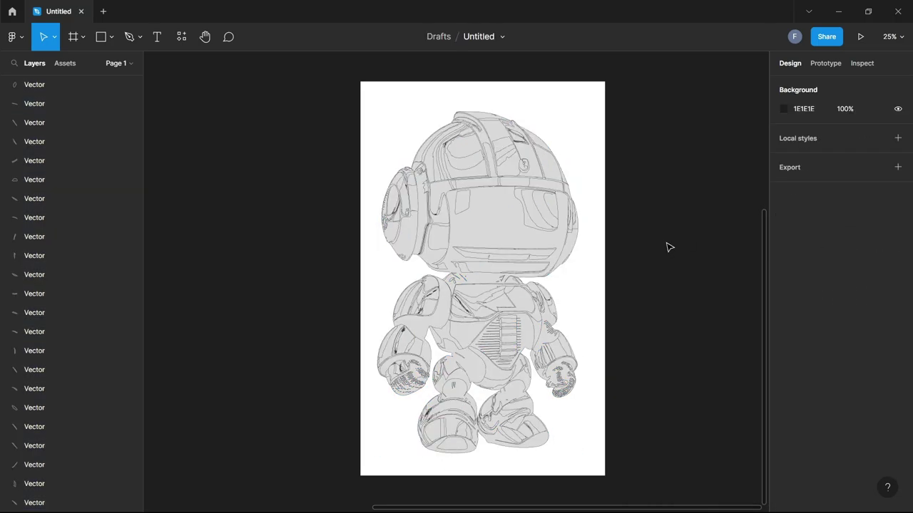
# Trace a closed outline around the helmet's visor with the Pen tool.
pyautogui.click(139, 37)
pyautogui.click(132, 65)
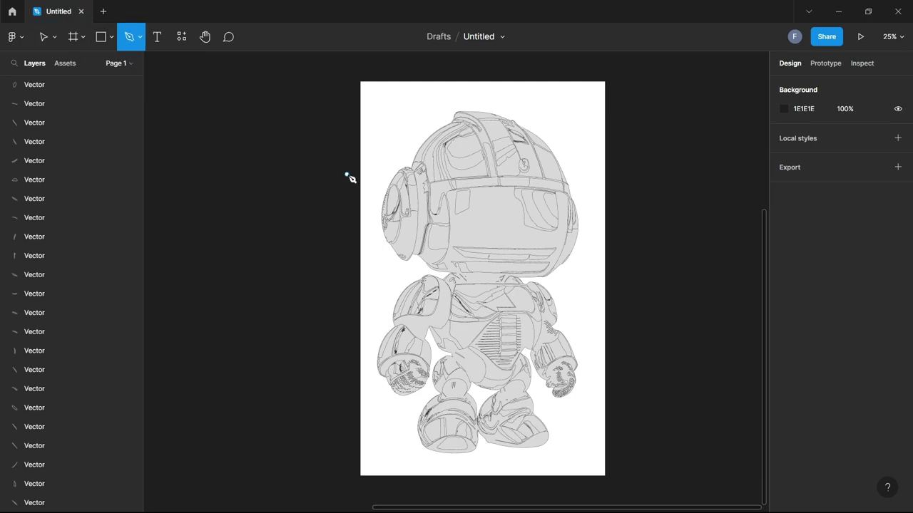
pyautogui.scroll(4, 340, 179)
pyautogui.click(382, 209)
pyautogui.click(397, 200)
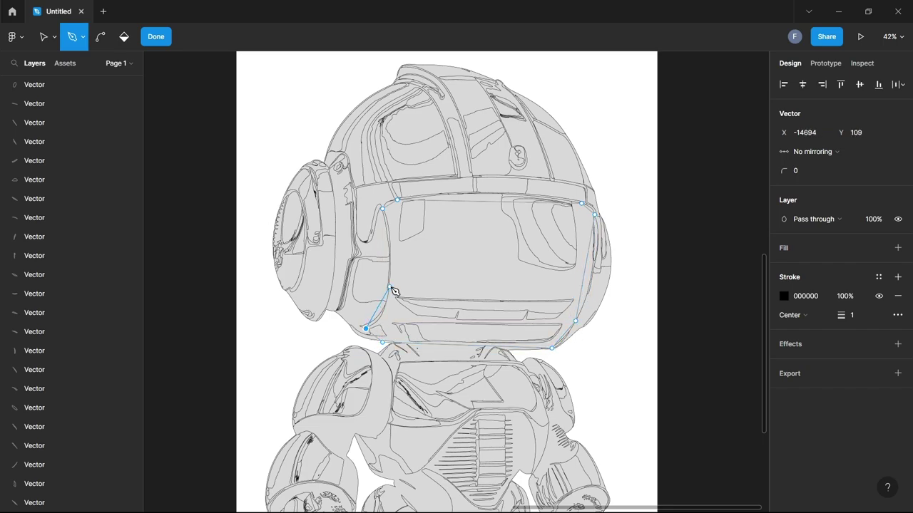
# Bend the top, right and lower-right segments of the visor outline to follow the helmet's contour.
pyautogui.click(101, 42)
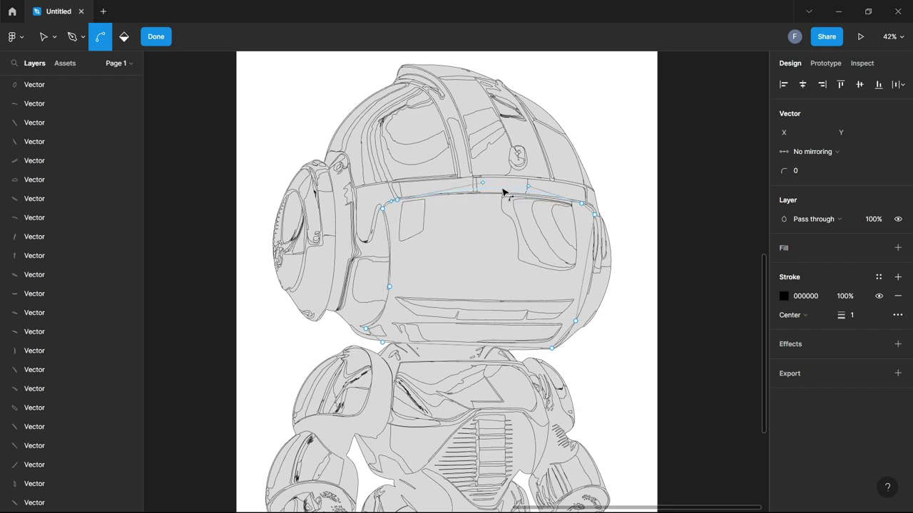
pyautogui.scroll(5, 592, 214)
pyautogui.scroll(-2, 581, 256)
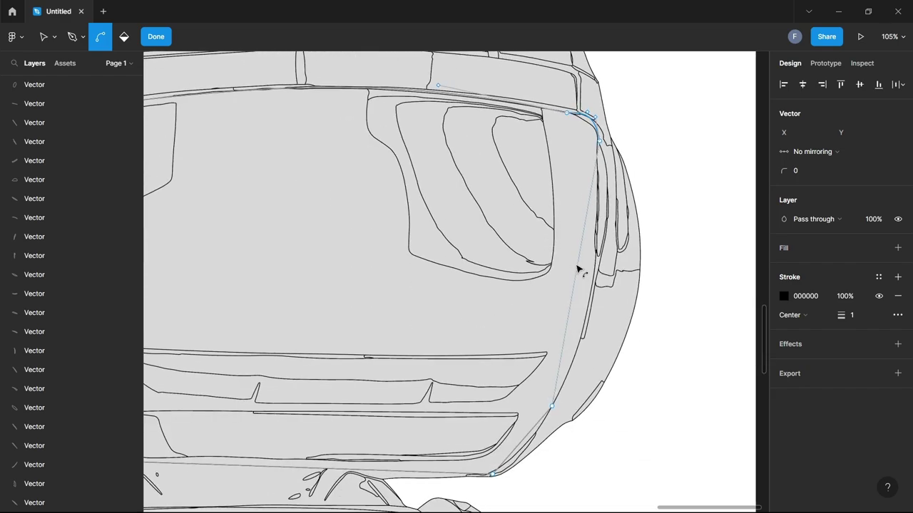
pyautogui.moveTo(596, 319); pyautogui.dragTo(593, 288)
pyautogui.scroll(-2, 594, 288)
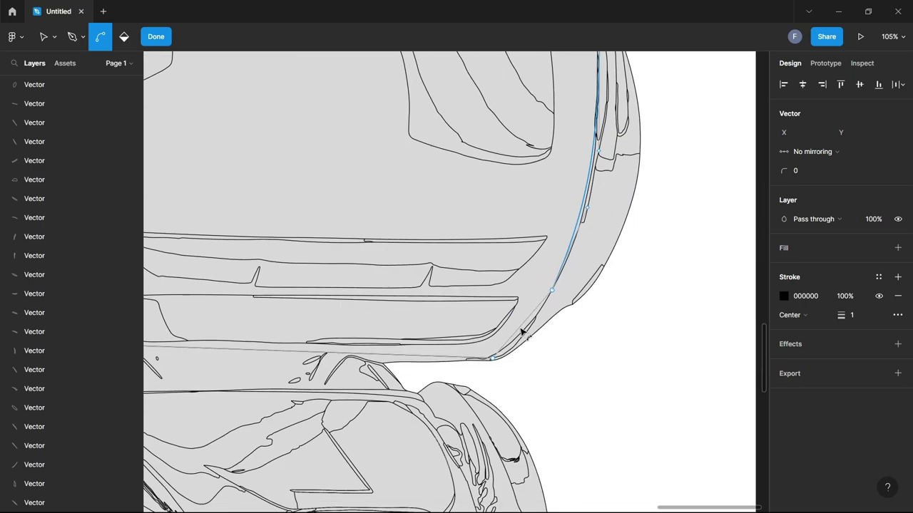
pyautogui.moveTo(522, 329); pyautogui.dragTo(527, 337)
# Bend the lower-left, left and upper-left segments of the visor outline to follow the line drawing.
pyautogui.hscroll(-5, 525, 331)
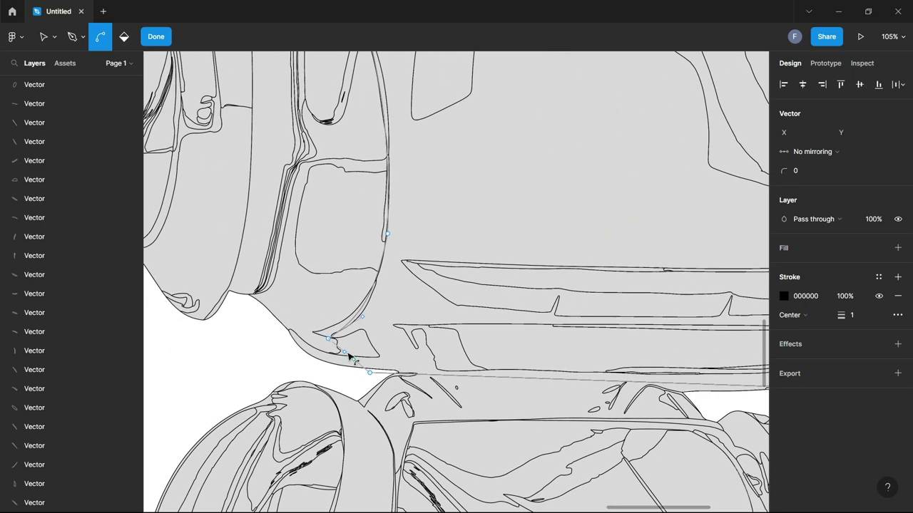
pyautogui.moveTo(348, 354); pyautogui.dragTo(363, 393)
pyautogui.scroll(2, 344, 361)
pyautogui.scroll(2, 362, 392)
pyautogui.scroll(-2, 363, 393)
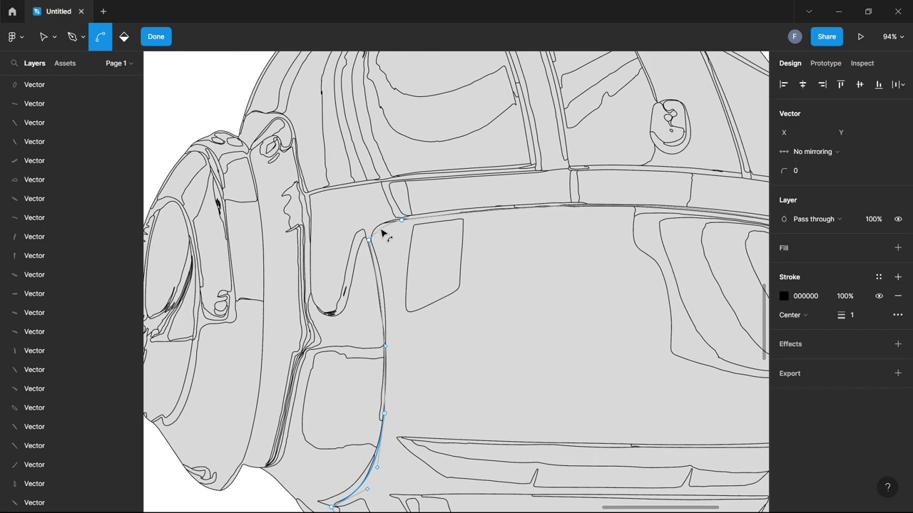
pyautogui.scroll(-3, 452, 250)
# Fill the visor outline with a linear gradient whose first stop is black.
pyautogui.click(123, 37)
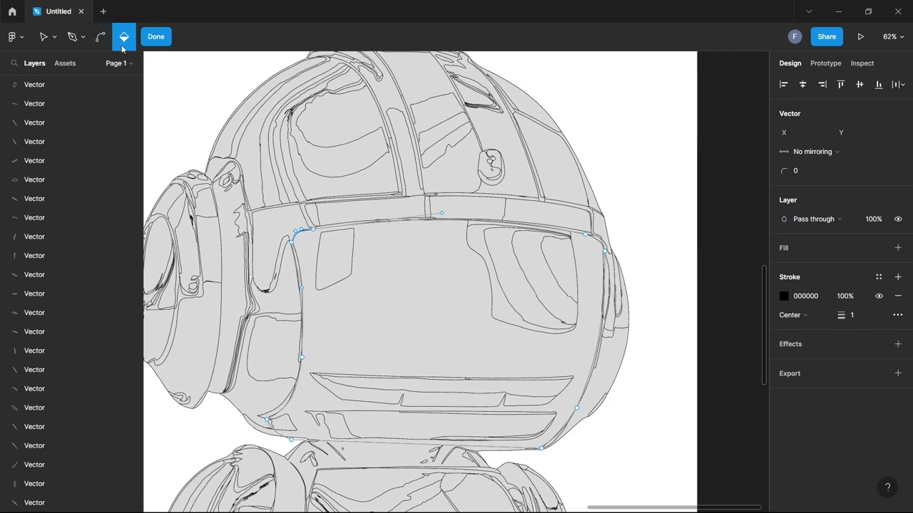
pyautogui.click(610, 311)
pyautogui.click(784, 267)
pyautogui.click(646, 204)
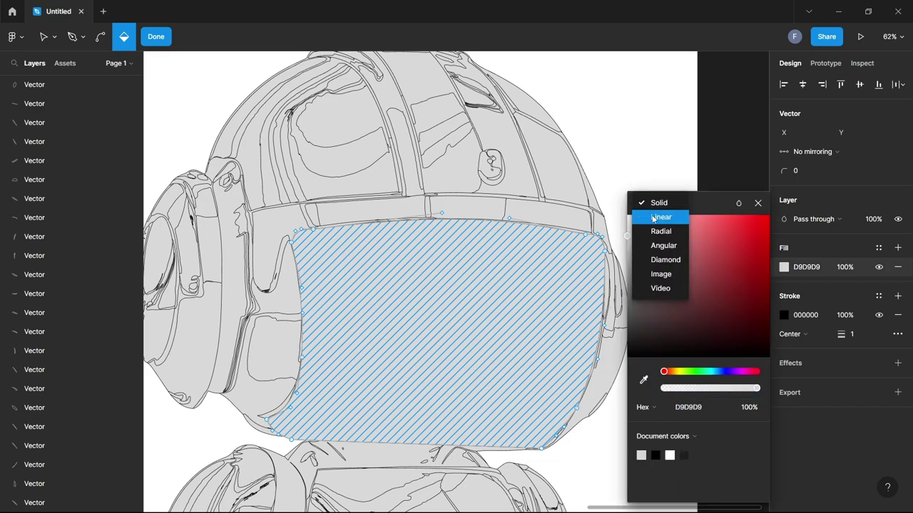
pyautogui.click(652, 217)
pyautogui.moveTo(648, 302); pyautogui.dragTo(583, 435)
# Set the end stop of the visor's gradient to black 000000 at 70% opacity.
pyautogui.click(757, 186)
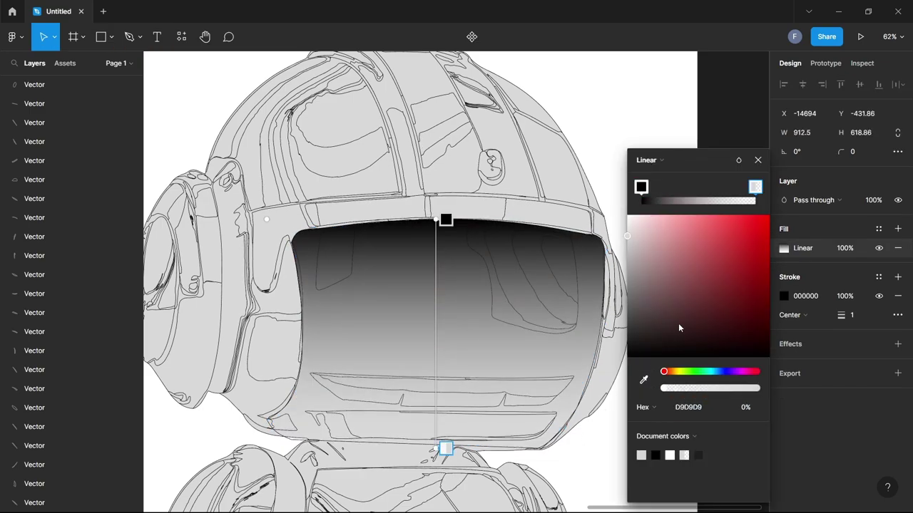
pyautogui.moveTo(678, 323); pyautogui.dragTo(579, 418)
pyautogui.moveTo(666, 388); pyautogui.dragTo(729, 389)
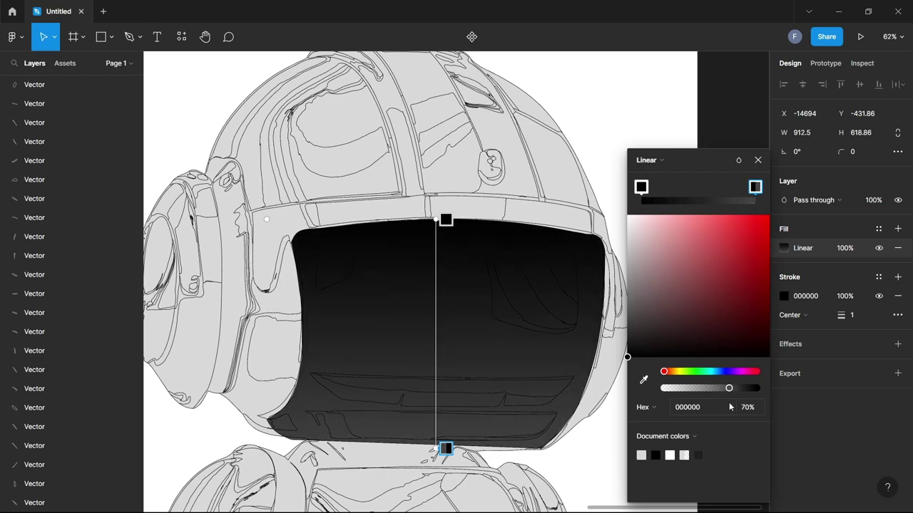
# Add a middle stop to the visor's gradient and set it to black 000000 at 99% opacity.
pyautogui.click(697, 192)
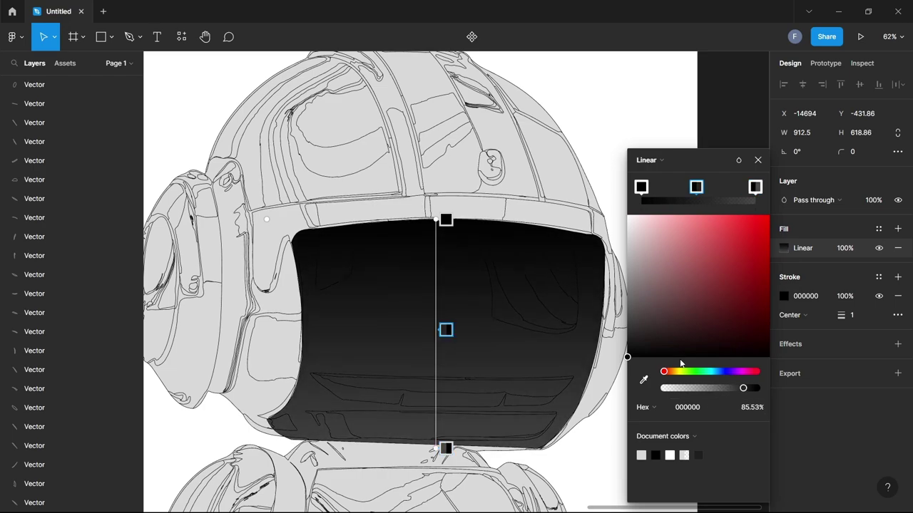
pyautogui.moveTo(641, 350); pyautogui.dragTo(614, 325)
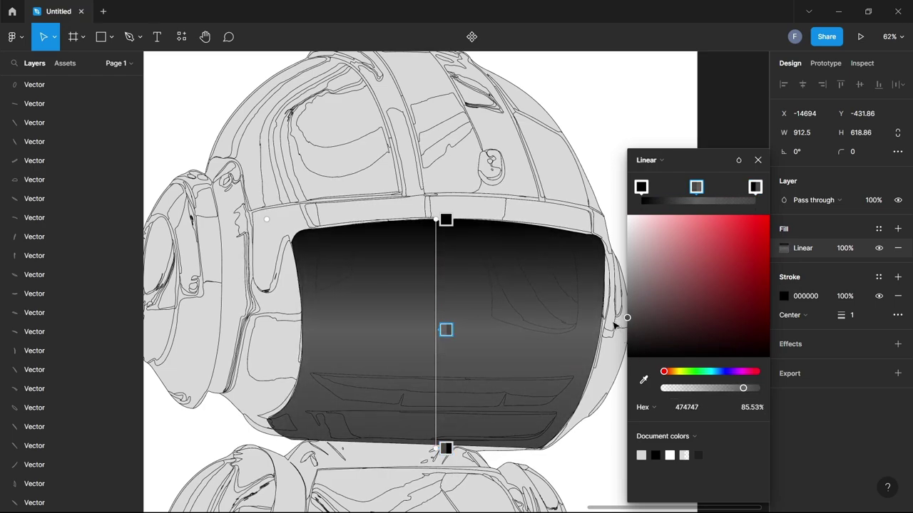
pyautogui.moveTo(593, 425); pyautogui.dragTo(703, 432)
pyautogui.moveTo(743, 388); pyautogui.dragTo(756, 389)
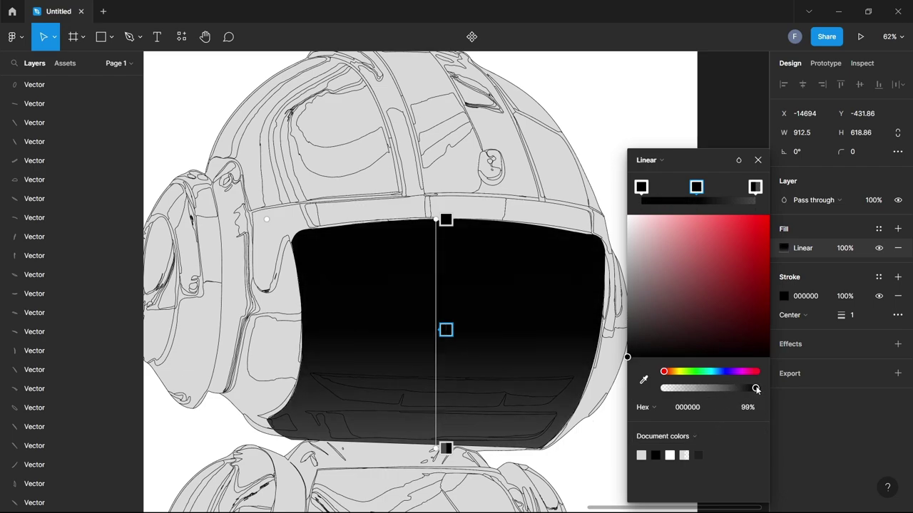
# Finish editing the visor shape's points and shorten the shape slightly from its lower edge.
pyautogui.press('Return')
pyautogui.scroll(-5, 725, 169)
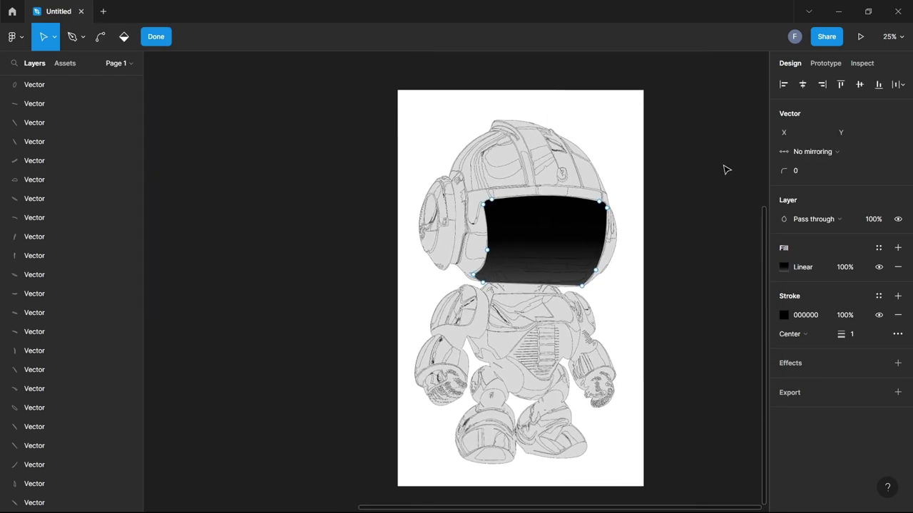
pyautogui.click(156, 36)
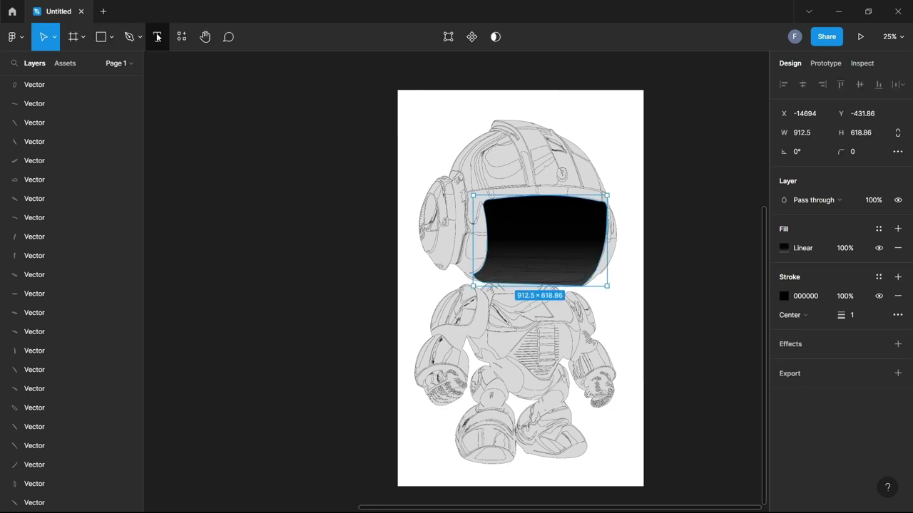
pyautogui.moveTo(538, 289); pyautogui.dragTo(538, 283)
pyautogui.click(670, 322)
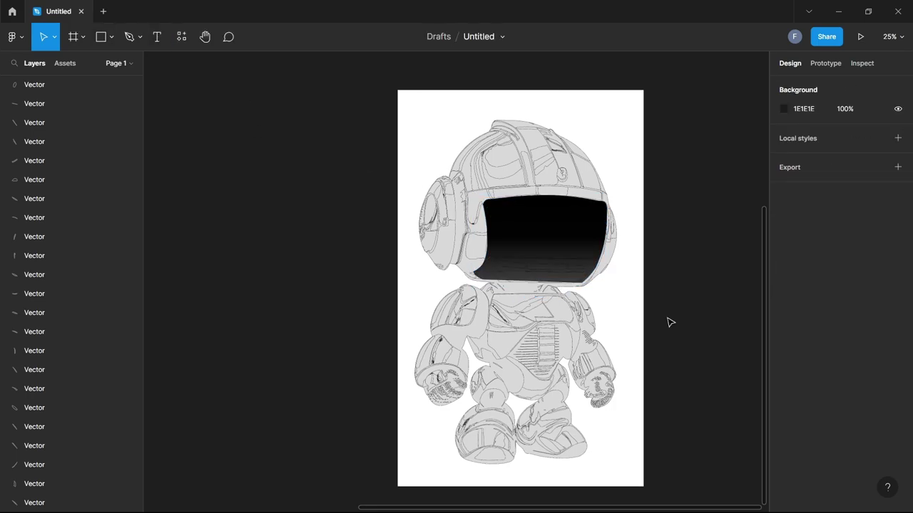
# Lock the visor shape's layer.
pyautogui.scroll(5, 670, 322)
pyautogui.hscroll(-2, 670, 324)
pyautogui.scroll(2, 670, 323)
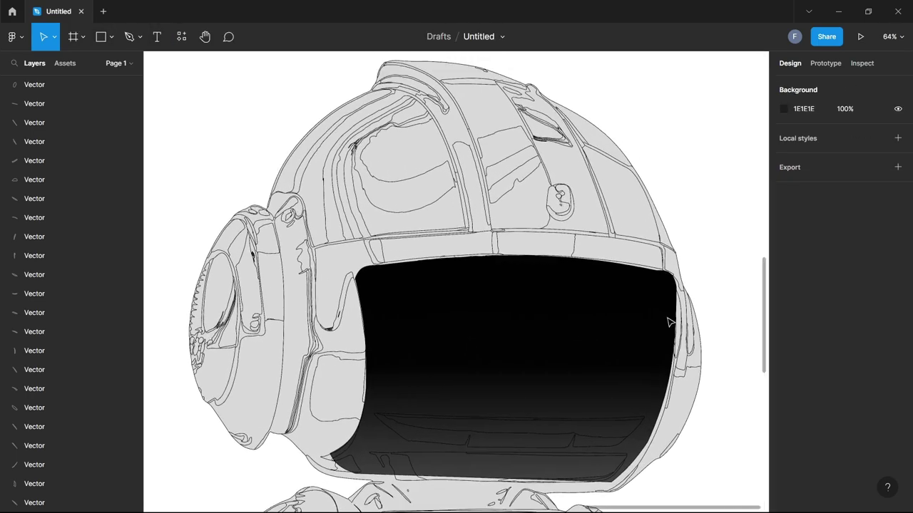
pyautogui.scroll(-1, 662, 326)
pyautogui.click(599, 334)
pyautogui.click(119, 85)
pyautogui.click(241, 137)
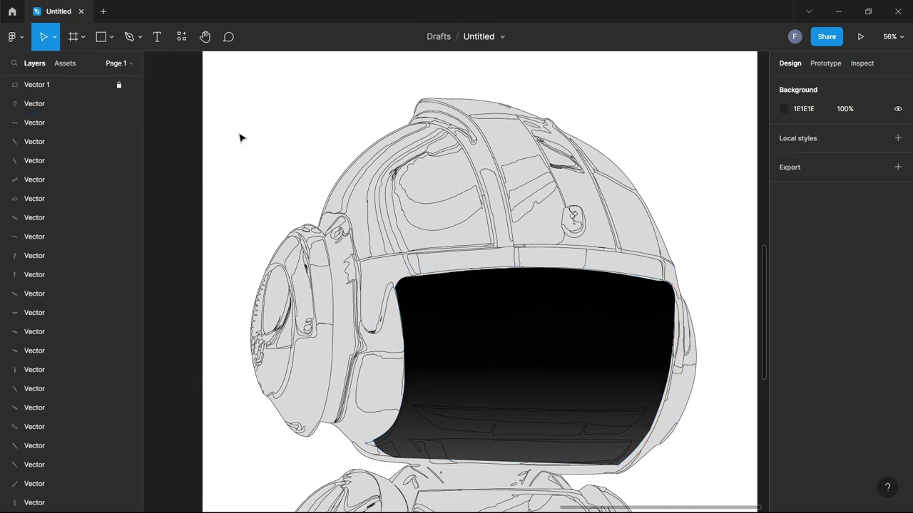
# Select the vectors of the helmet's upper dome and fill them with a linear gradient starting from grey 717171.
pyautogui.moveTo(314, 66); pyautogui.dragTo(730, 225)
pyautogui.click(784, 248)
pyautogui.moveTo(630, 300)
pyautogui.mouseDown()
pyautogui.moveTo(638, 256)
pyautogui.moveTo(621, 316)
pyautogui.moveTo(616, 303)
pyautogui.mouseUp()
pyautogui.click(644, 202)
pyautogui.click(656, 214)
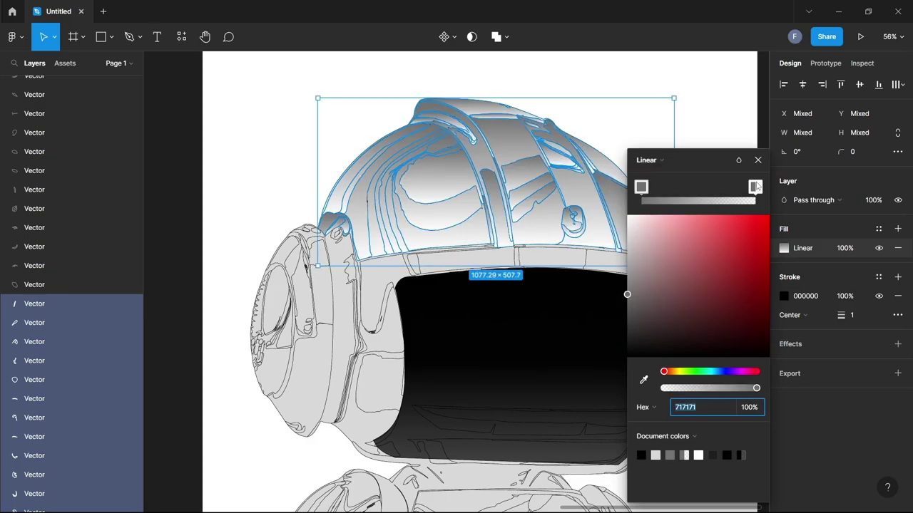
# Set the end stop of the helmet dome's gradient to blue 1400FF.
pyautogui.moveTo(678, 372); pyautogui.dragTo(735, 371)
pyautogui.click(746, 323)
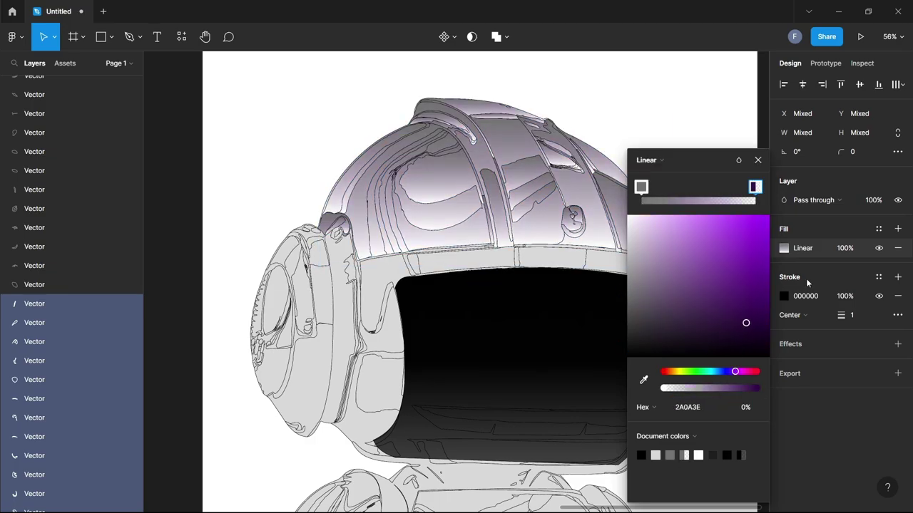
pyautogui.click(727, 371)
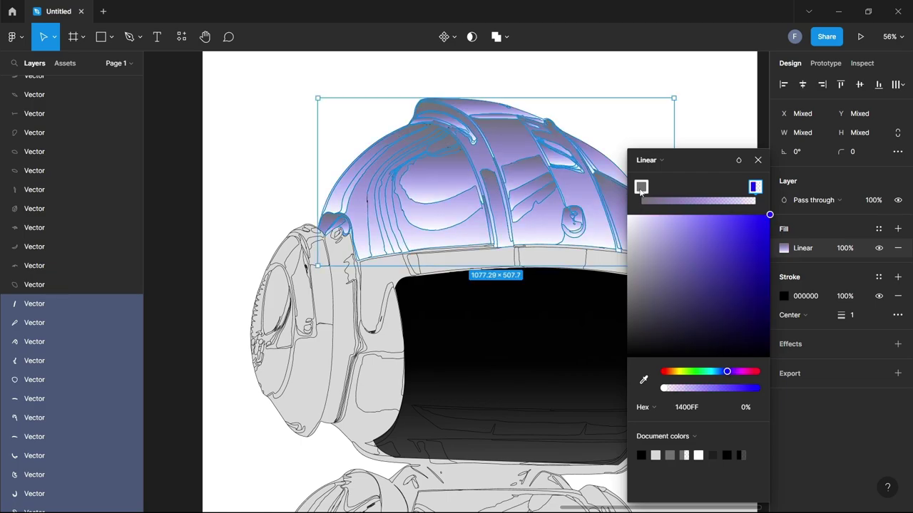
# Reopen the helmet dome's gradient fill and set its start stop to black.
pyautogui.click(617, 356)
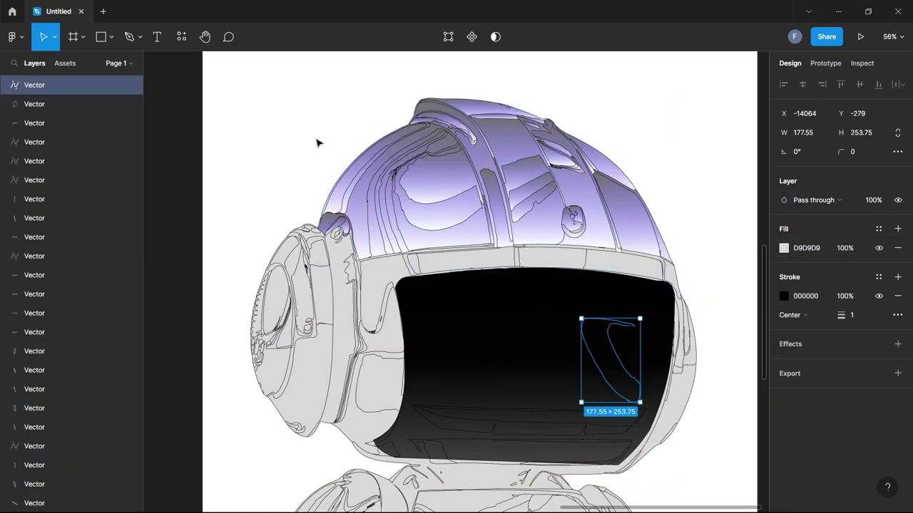
pyautogui.hotkey('ctrl', 'z')
pyautogui.click(784, 248)
pyautogui.click(755, 188)
pyautogui.click(641, 187)
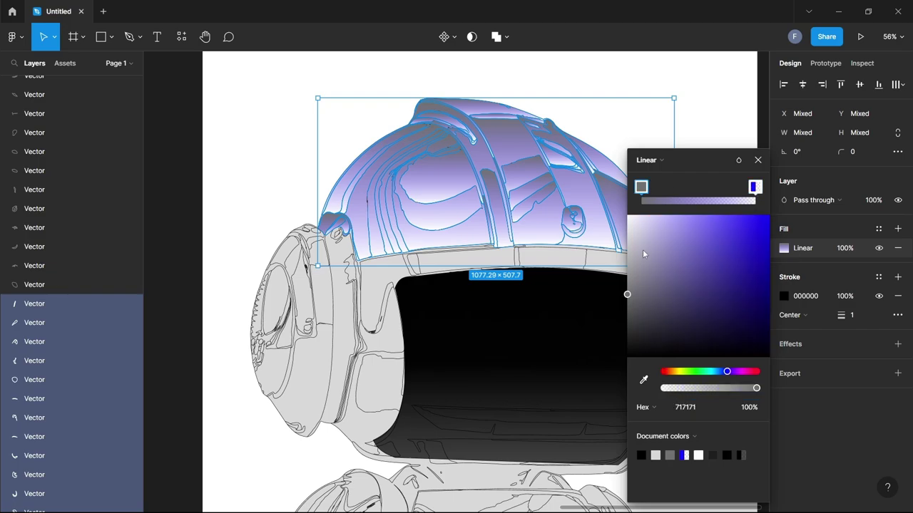
pyautogui.moveTo(639, 342); pyautogui.dragTo(627, 357)
# Set the end stop of the helmet dome's gradient to 0B008B at 49% opacity and copy its hex code.
pyautogui.click(755, 186)
pyautogui.moveTo(667, 390); pyautogui.dragTo(709, 389)
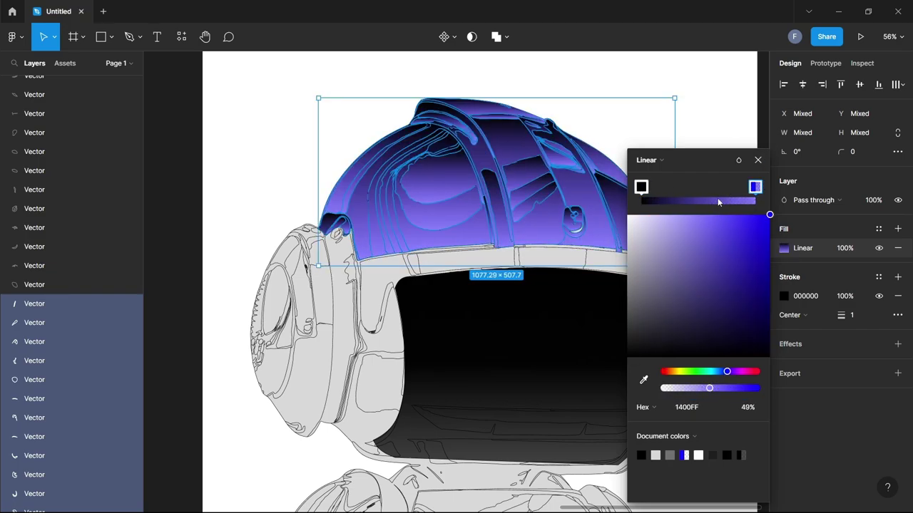
pyautogui.moveTo(769, 214); pyautogui.dragTo(773, 282)
pyautogui.click(708, 407)
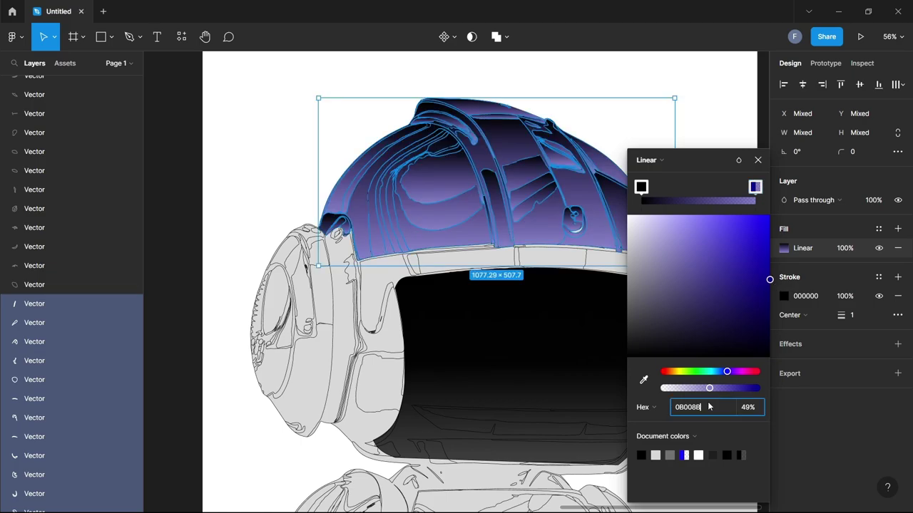
pyautogui.click(758, 161)
pyautogui.rightClick(711, 136)
# Select the grey crescent inside the small round detail on the helmet dome and fill it with 0B008B.
pyautogui.click(575, 224)
pyautogui.scroll(6, 575, 225)
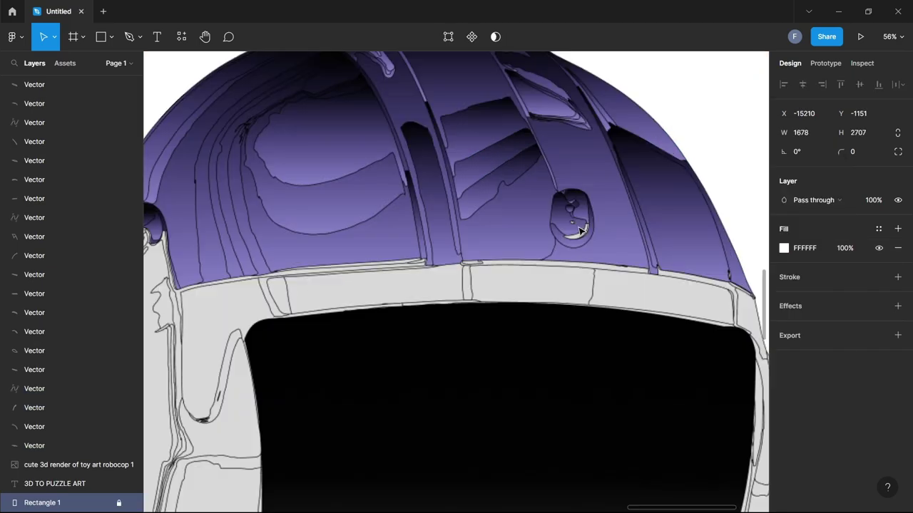
pyautogui.click(586, 249)
pyautogui.click(898, 228)
pyautogui.click(898, 247)
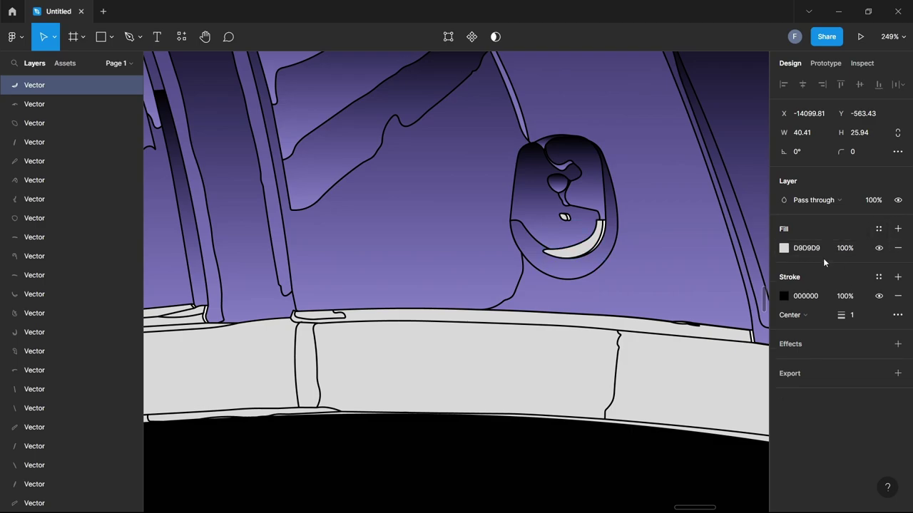
pyautogui.click(783, 247)
pyautogui.click(807, 375)
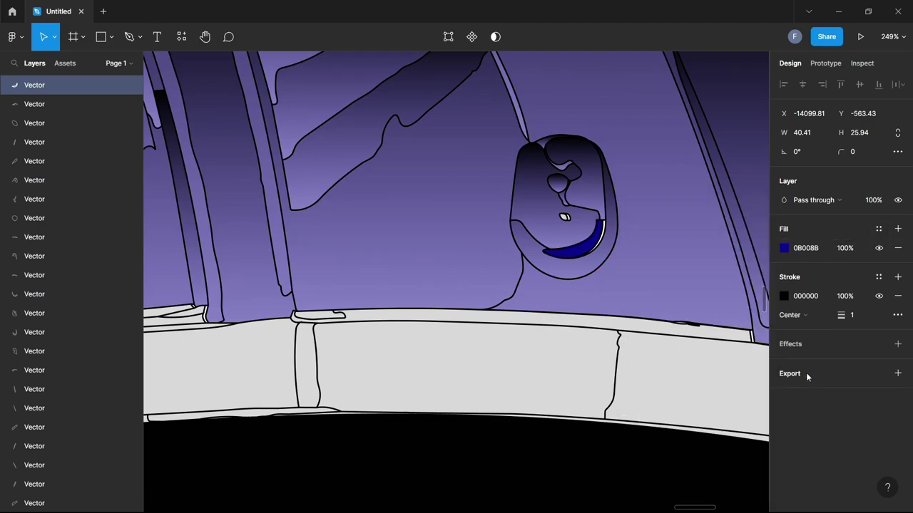
# Change the crescent's fill to a linear gradient from black to 0B008B and adjust the end stop's opacity.
pyautogui.click(784, 248)
pyautogui.click(645, 203)
pyautogui.click(649, 216)
pyautogui.moveTo(628, 261); pyautogui.dragTo(626, 423)
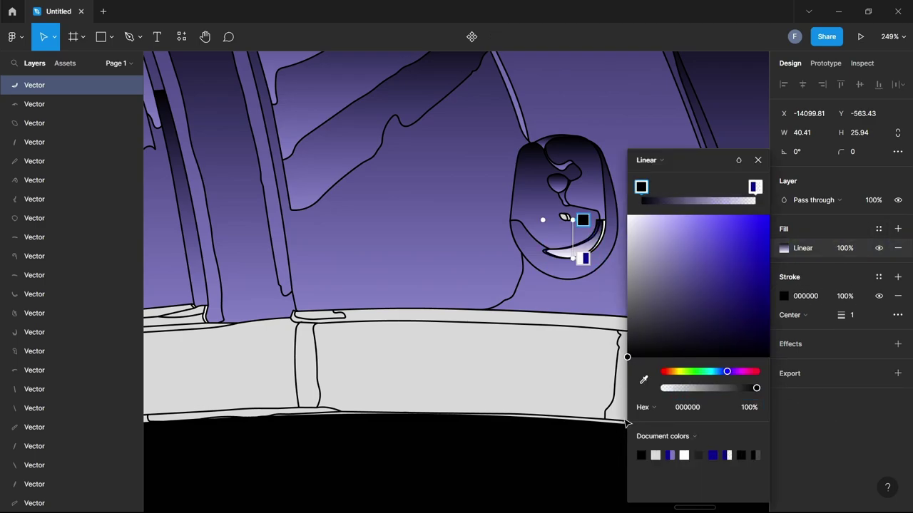
pyautogui.click(708, 411)
pyautogui.click(746, 407)
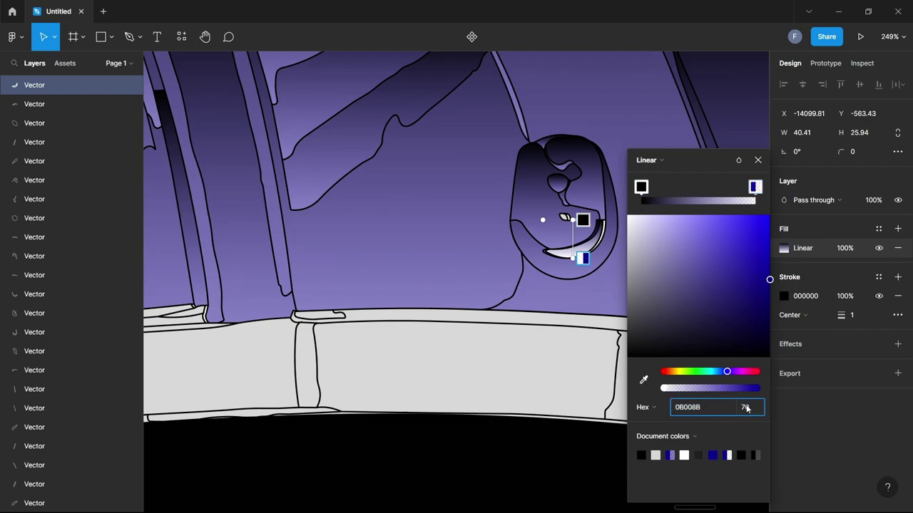
pyautogui.press('Return')
pyautogui.scroll(-8, 653, 399)
pyautogui.click(651, 397)
pyautogui.click(432, 225)
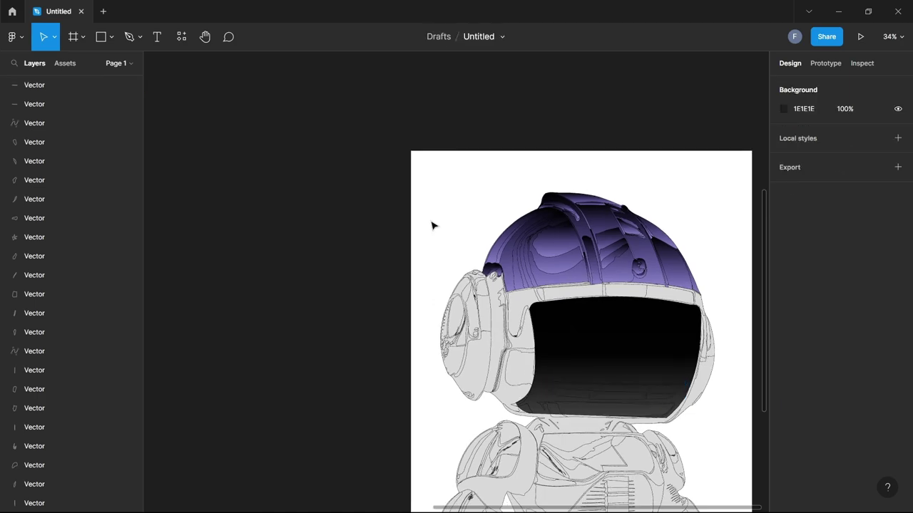
# Group all vectors of the helmet dome and lock the group.
pyautogui.scroll(5, 431, 226)
pyautogui.moveTo(209, 119); pyautogui.dragTo(687, 333)
pyautogui.hotkey('ctrl', 'g')
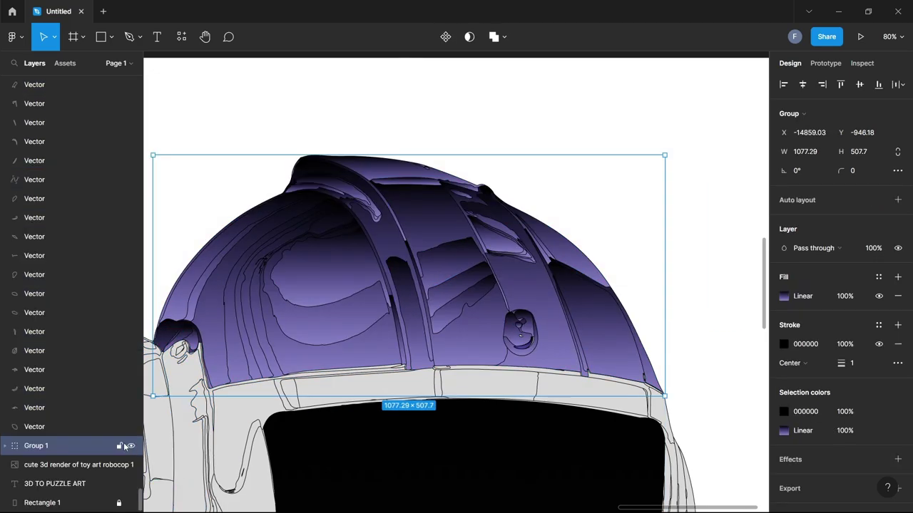
# Select the vectors of the helmet's left ear piece, lower frame and neck and give them a linear gradient fill.
pyautogui.scroll(-3, 271, 343)
pyautogui.scroll(2, 270, 342)
pyautogui.moveTo(203, 166); pyautogui.dragTo(312, 430)
pyautogui.scroll(-5, 312, 430)
pyautogui.scroll(5, 330, 368)
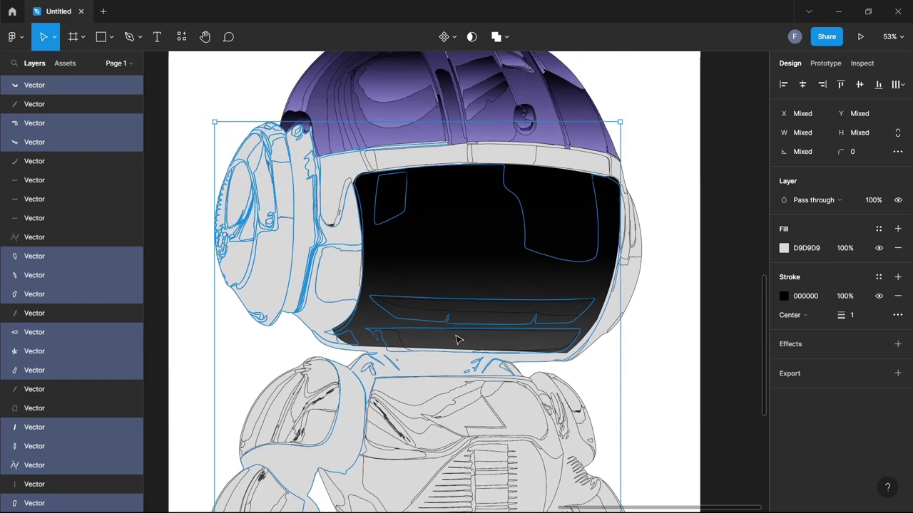
pyautogui.click(784, 248)
pyautogui.click(644, 202)
pyautogui.click(658, 214)
# Set the ear piece gradient's start stop to black and its end stop to 0B0089 at 64% opacity.
pyautogui.write('0B008B')
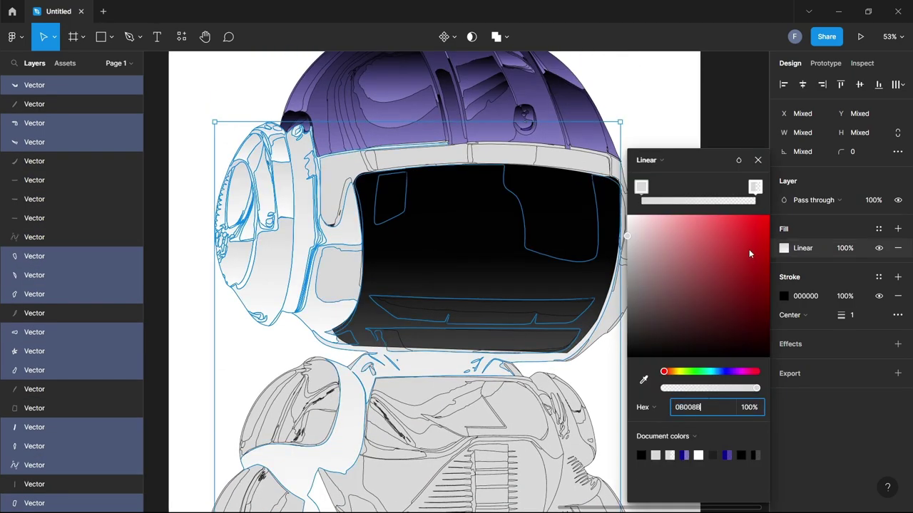
pyautogui.click(755, 188)
pyautogui.click(705, 408)
pyautogui.write('0B008B')
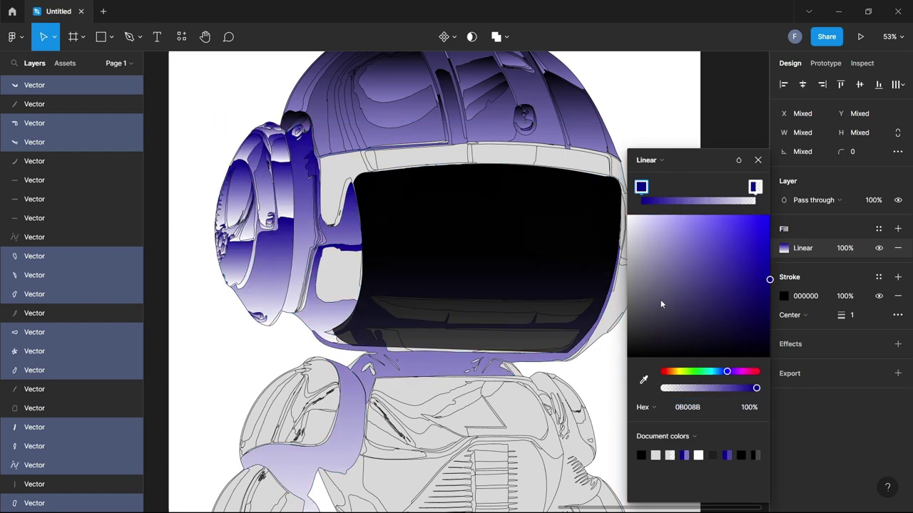
pyautogui.moveTo(663, 388); pyautogui.dragTo(723, 389)
pyautogui.moveTo(754, 294); pyautogui.dragTo(770, 280)
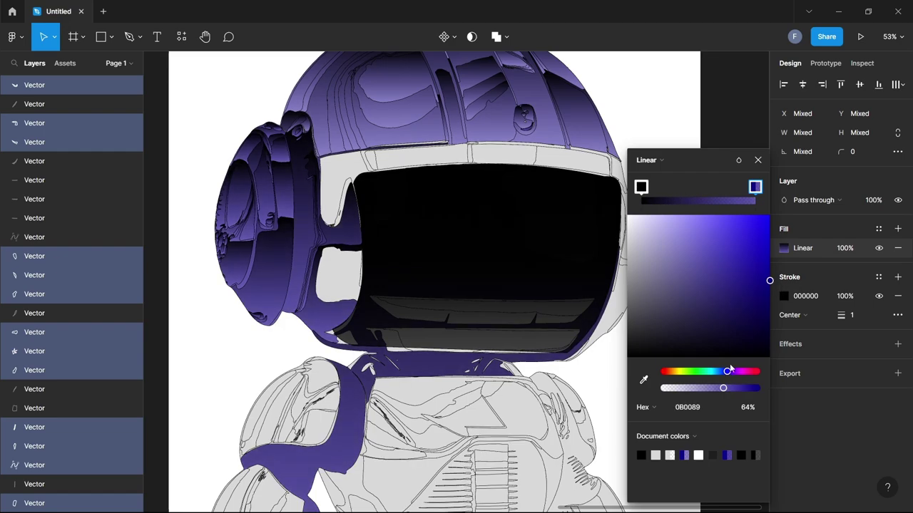
# Shift the end stop of the ear piece gradient to purple 280098.
pyautogui.moveTo(728, 371); pyautogui.dragTo(722, 371)
pyautogui.moveTo(750, 248); pyautogui.dragTo(779, 272)
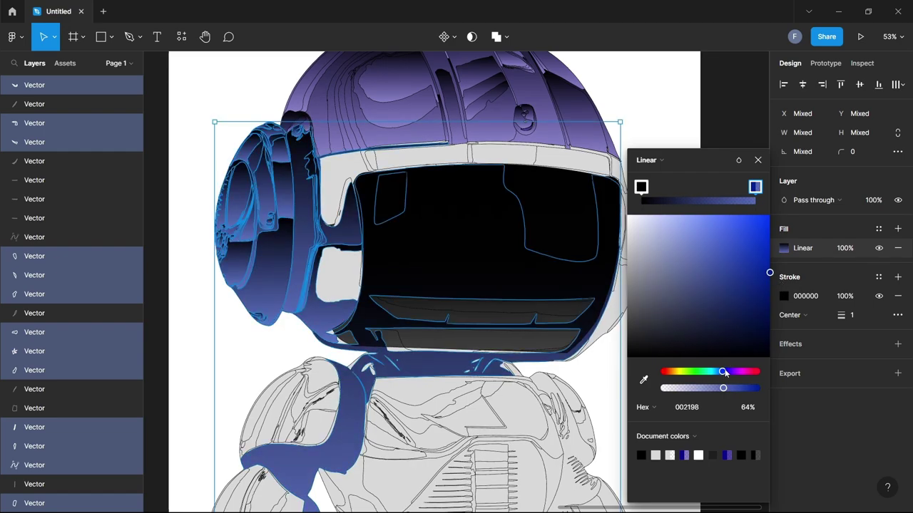
pyautogui.moveTo(723, 371); pyautogui.dragTo(731, 371)
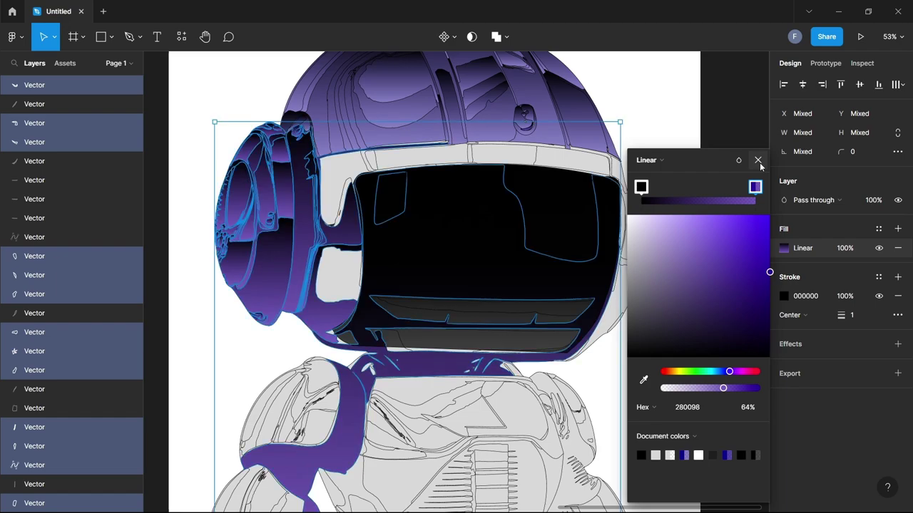
pyautogui.click(738, 110)
# Group the selected ear piece, frame and neck vectors and lock the group.
pyautogui.scroll(3, 518, 116)
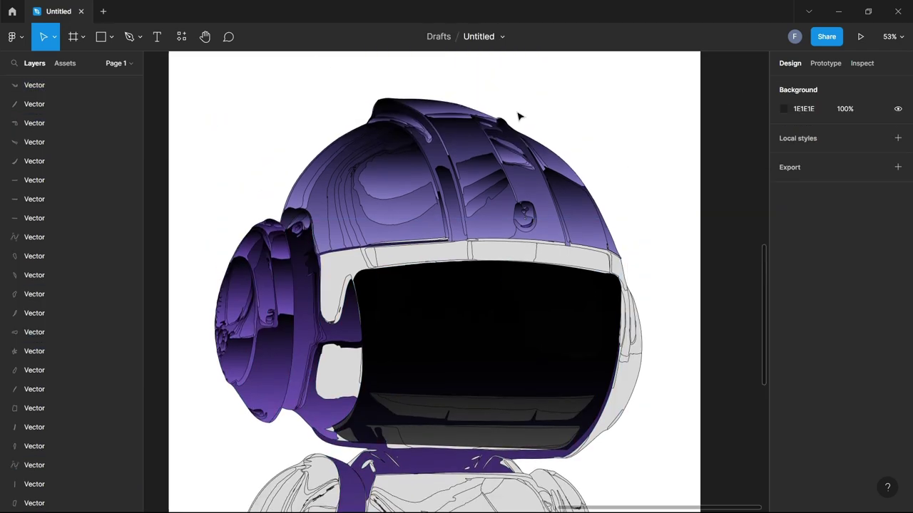
pyautogui.hotkey('ctrl', 'z')
pyautogui.hotkey('ctrl', 'g')
pyautogui.click(118, 85)
pyautogui.click(216, 127)
pyautogui.scroll(-3, 216, 126)
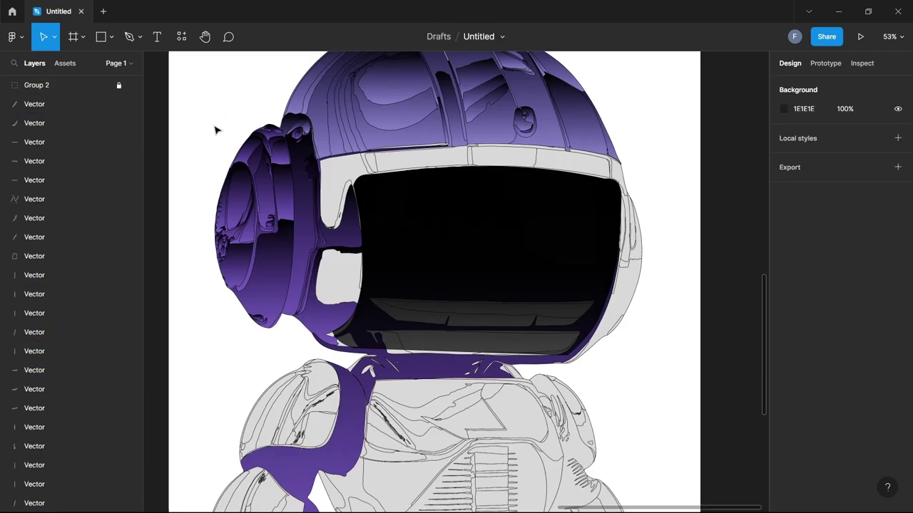
# Select the band vectors above the visor and replace their mixed fills with the dark purple linear gradient.
pyautogui.moveTo(230, 121); pyautogui.dragTo(627, 166)
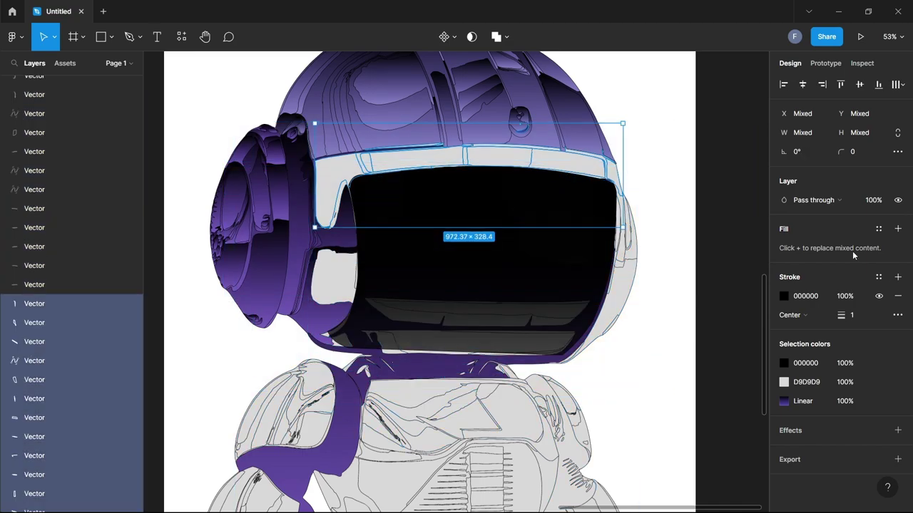
pyautogui.click(898, 228)
# Fill the grey cheek panel left of the visor with a linear gradient from black to 280098 at 71% opacity.
pyautogui.click(333, 277)
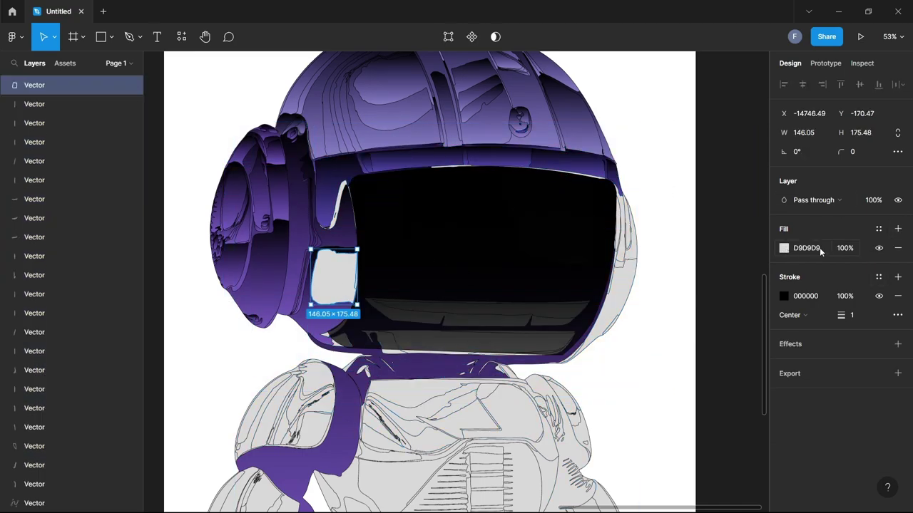
pyautogui.write('280098')
pyautogui.press('Return')
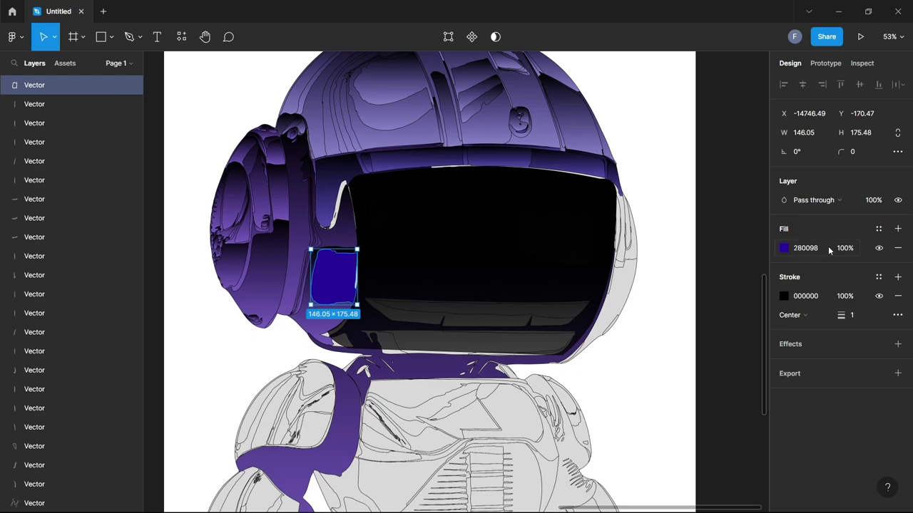
pyautogui.click(785, 248)
pyautogui.click(644, 202)
pyautogui.click(660, 216)
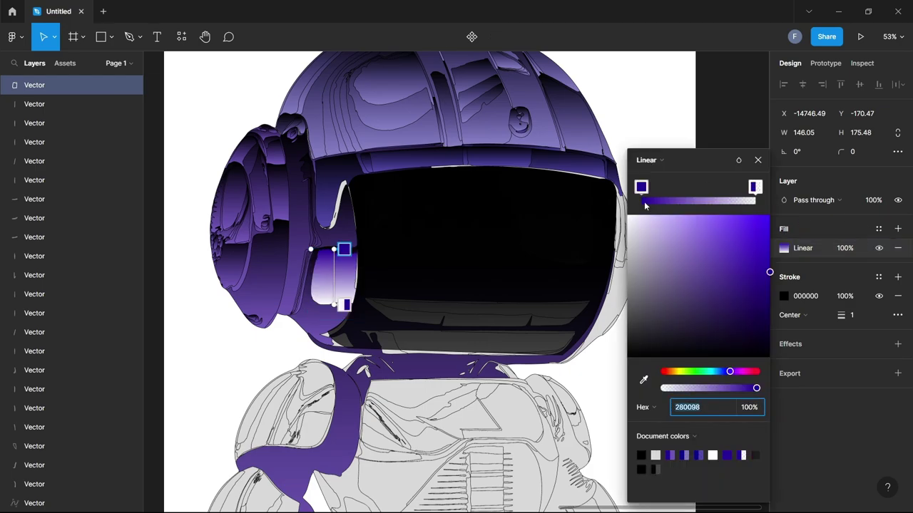
pyautogui.click(729, 388)
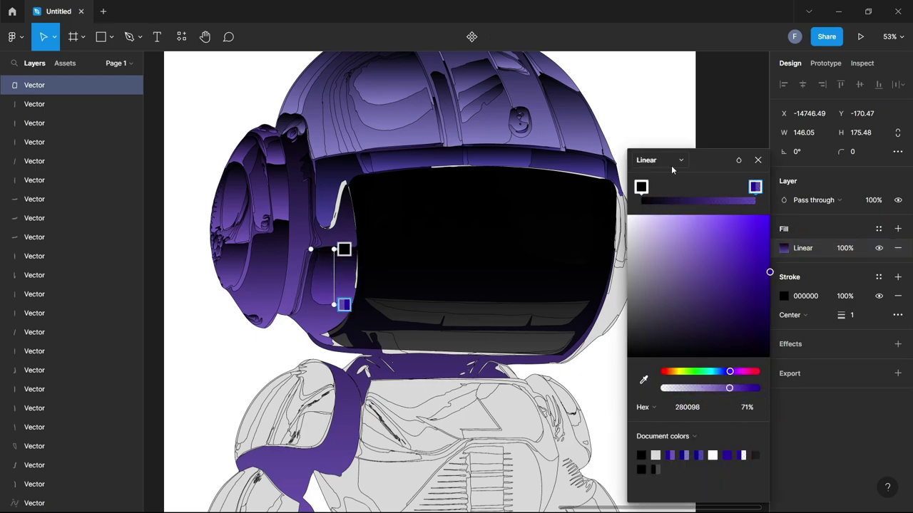
pyautogui.press('Escape')
# Select the grey vectors along the helmet's right side and change their fill to a linear gradient.
pyautogui.moveTo(660, 145); pyautogui.dragTo(603, 442)
pyautogui.click(897, 229)
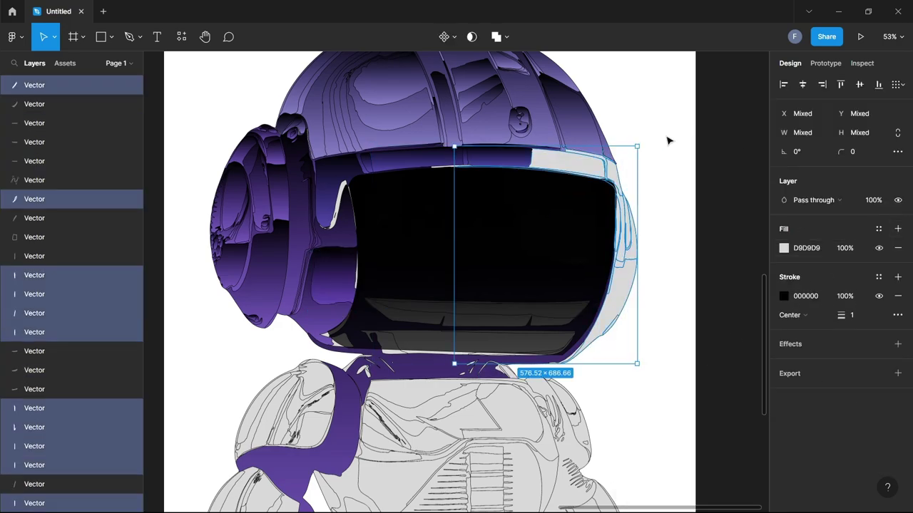
pyautogui.click(784, 248)
pyautogui.click(646, 160)
pyautogui.click(659, 218)
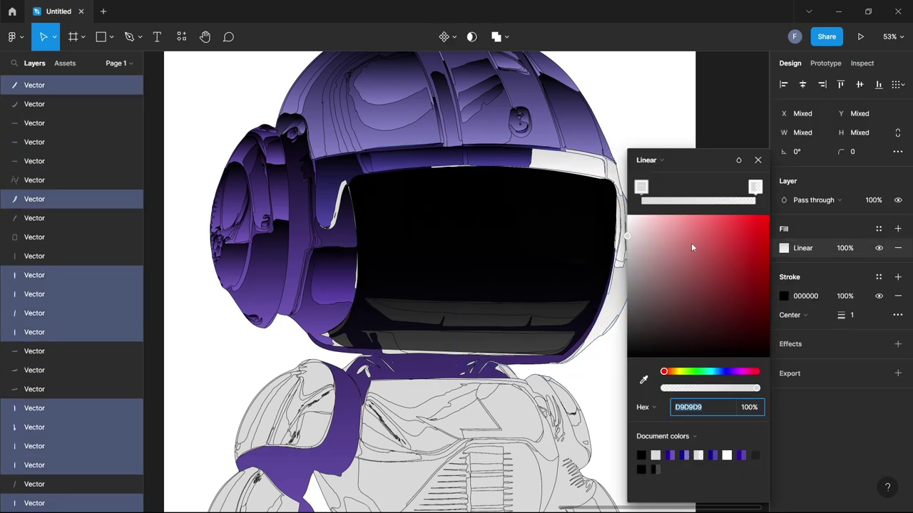
# Set the right side's gradient to run from black to 280098 at 66% opacity.
pyautogui.click(753, 188)
pyautogui.click(702, 407)
pyautogui.click(806, 419)
pyautogui.scroll(-1, 763, 347)
pyautogui.scroll(1, 764, 347)
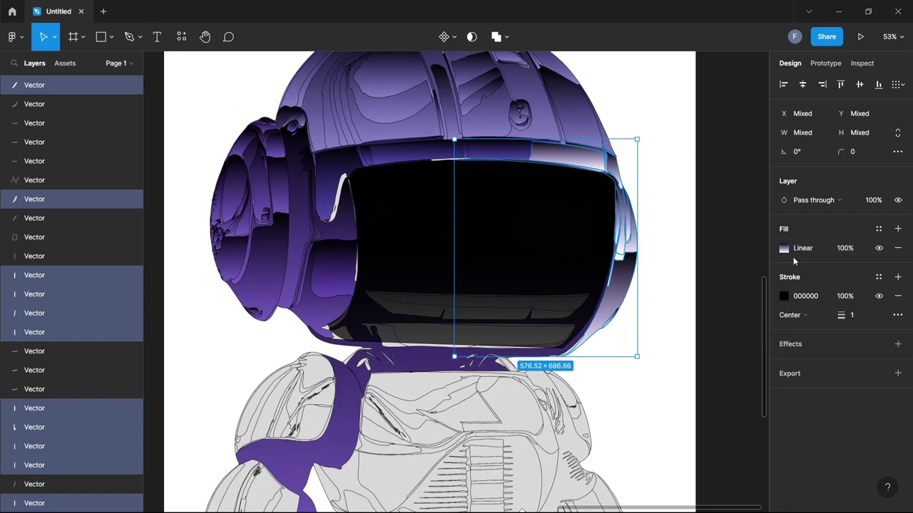
pyautogui.click(784, 248)
pyautogui.moveTo(705, 391); pyautogui.dragTo(727, 392)
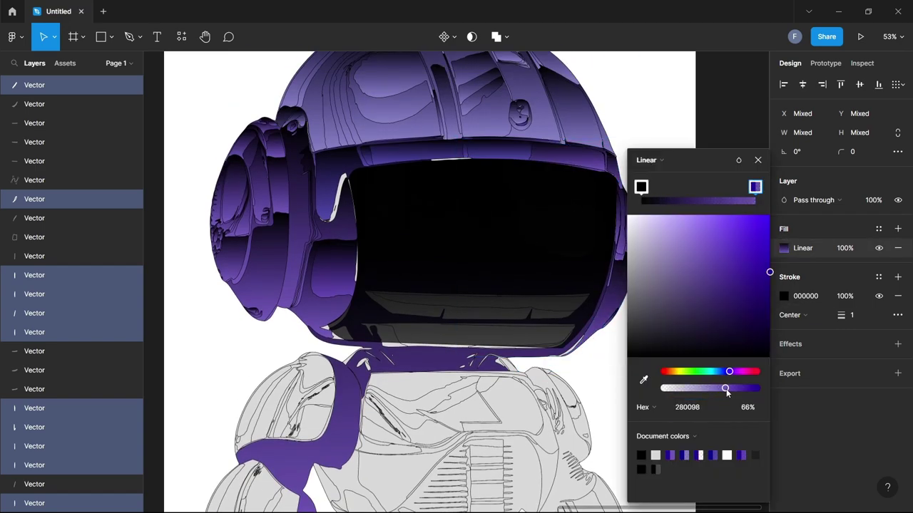
pyautogui.click(746, 120)
# Select the vectors of the torso, left arm and left leg and change their fill to a linear gradient.
pyautogui.scroll(-5, 746, 120)
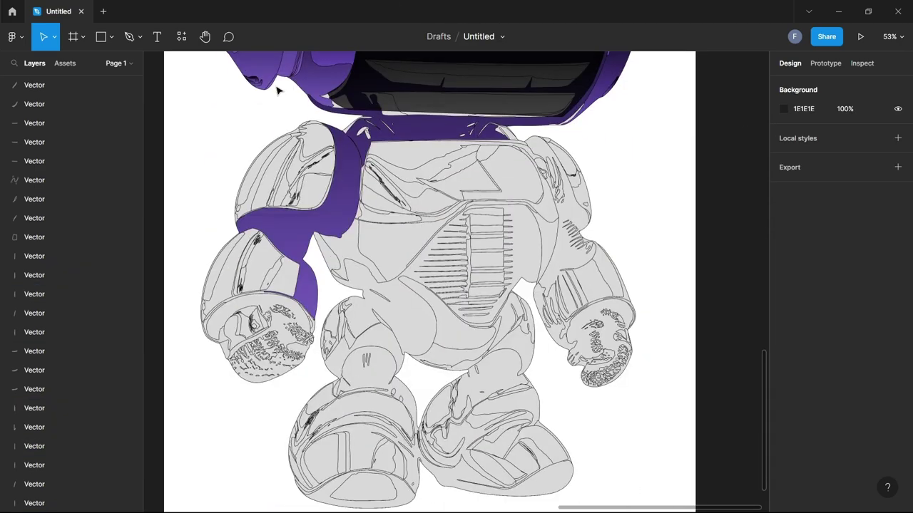
pyautogui.moveTo(259, 125); pyautogui.dragTo(409, 369)
pyautogui.moveTo(184, 124); pyautogui.dragTo(405, 428)
pyautogui.scroll(1, 420, 449)
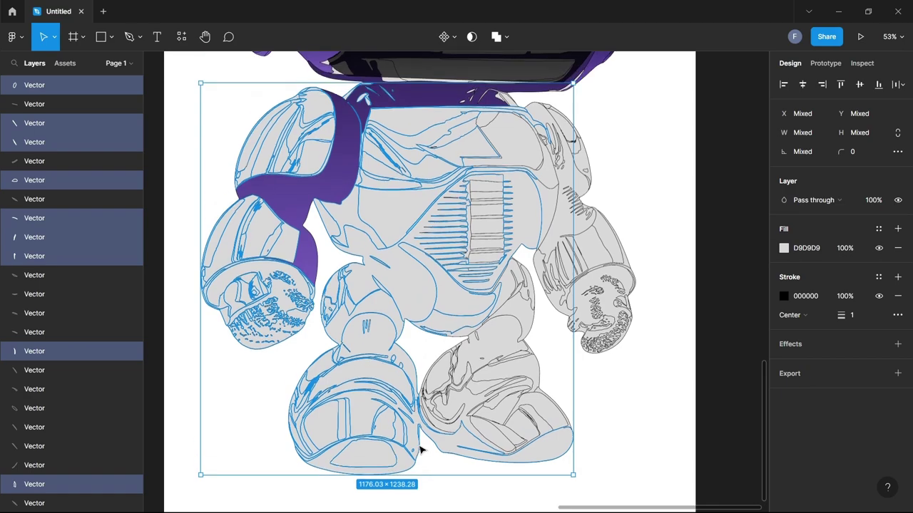
pyautogui.click(784, 251)
pyautogui.click(658, 208)
pyautogui.click(663, 221)
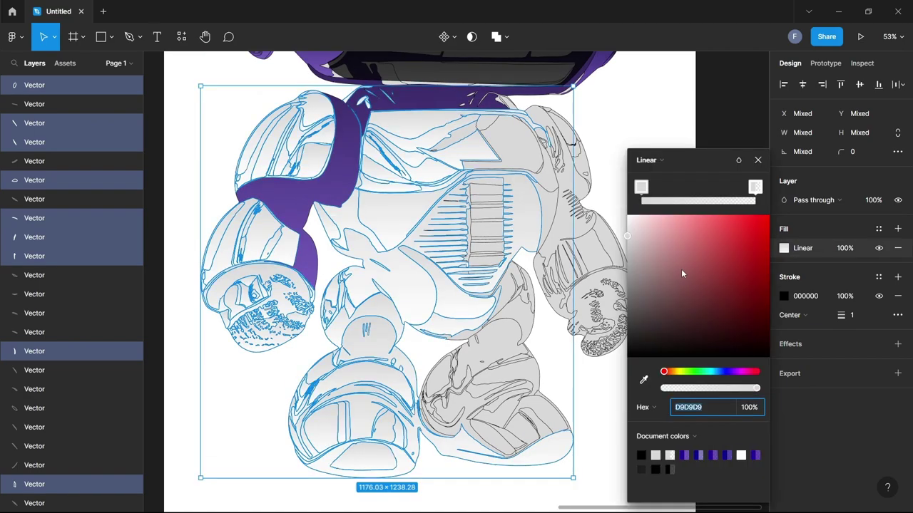
# Set the start stop of the body gradient to black.
pyautogui.moveTo(681, 269); pyautogui.dragTo(627, 357)
pyautogui.click(716, 370)
pyautogui.moveTo(710, 281); pyautogui.dragTo(765, 279)
pyautogui.moveTo(657, 344); pyautogui.dragTo(627, 357)
pyautogui.click(755, 186)
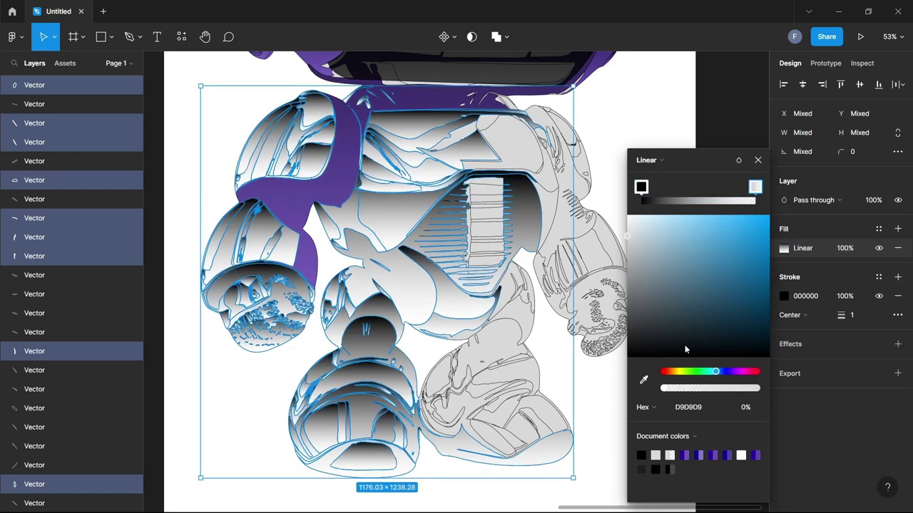
# Set the end stop of the body gradient to blue 191D83 at 44% opacity.
pyautogui.moveTo(684, 344); pyautogui.dragTo(725, 301)
pyautogui.click(704, 388)
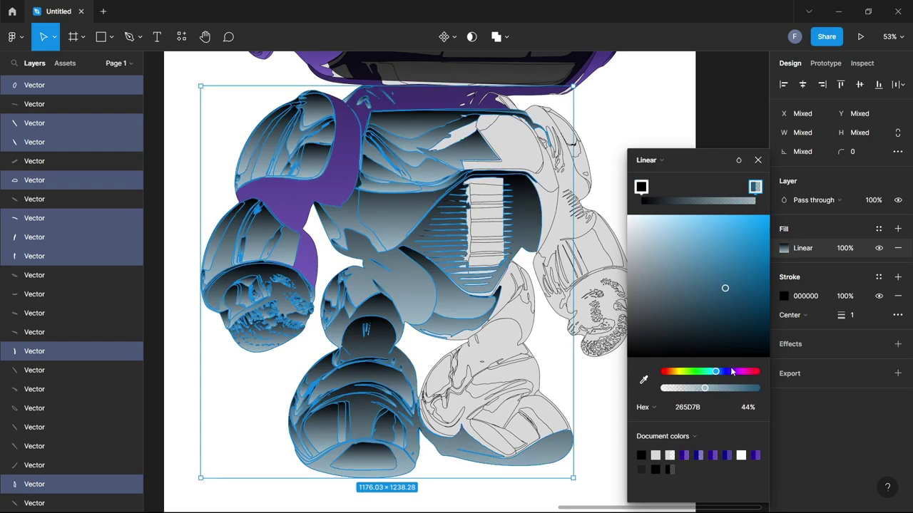
pyautogui.moveTo(730, 371); pyautogui.dragTo(735, 373)
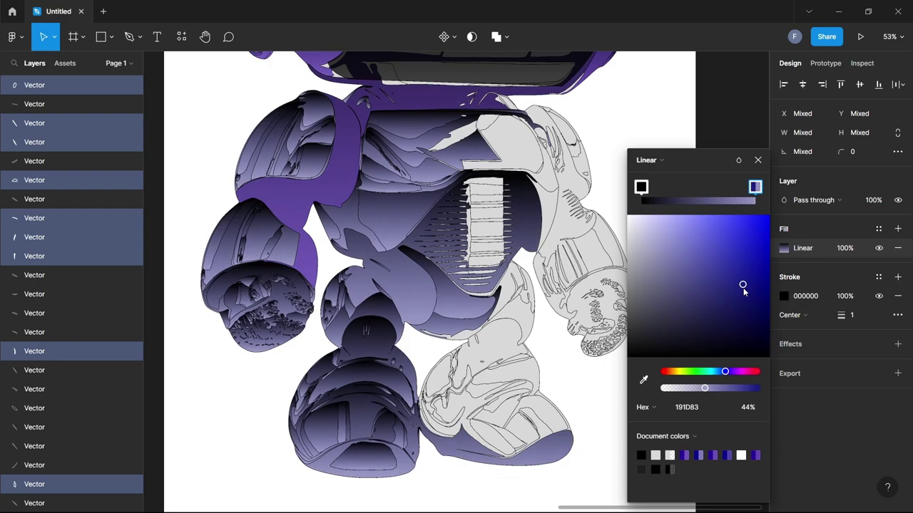
# Shift the body gradient's end stop to a deeper, fully saturated blue and deselect the vectors.
pyautogui.moveTo(743, 289); pyautogui.dragTo(773, 287)
pyautogui.moveTo(725, 371); pyautogui.dragTo(734, 388)
pyautogui.doubleClick(755, 158)
pyautogui.scroll(-3, 753, 154)
pyautogui.scroll(-1, 752, 153)
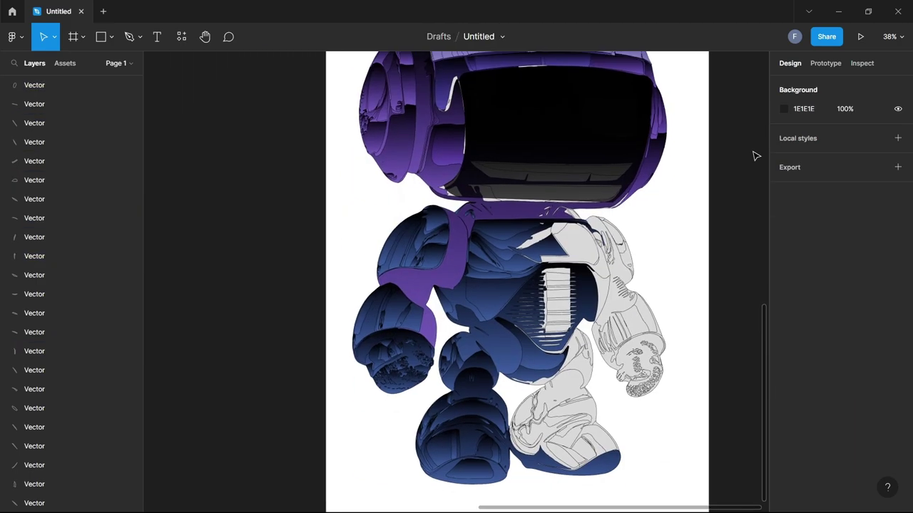
# Select the vectors of the torso, right arm and right leg and replace their mixed fills with one linear gradient.
pyautogui.hscroll(1, 461, 244)
pyautogui.moveTo(607, 212); pyautogui.dragTo(507, 351)
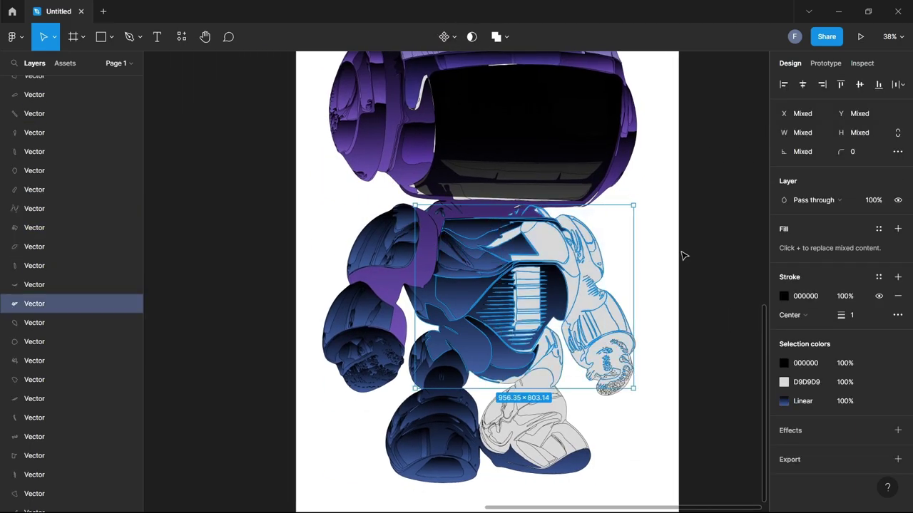
pyautogui.moveTo(658, 215); pyautogui.dragTo(482, 494)
pyautogui.click(897, 229)
pyautogui.click(789, 249)
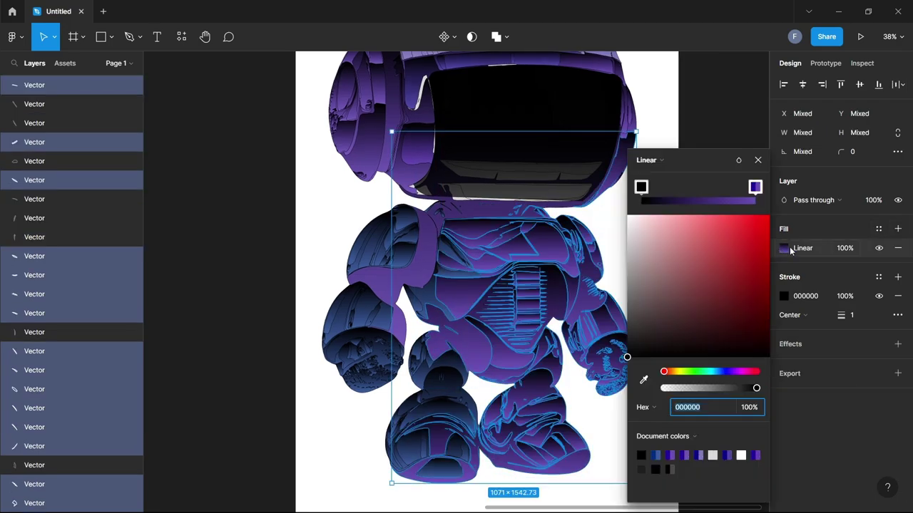
# Set the end stop of the right-side gradient to red 980000 at 72% opacity and deselect the vectors.
pyautogui.click(754, 188)
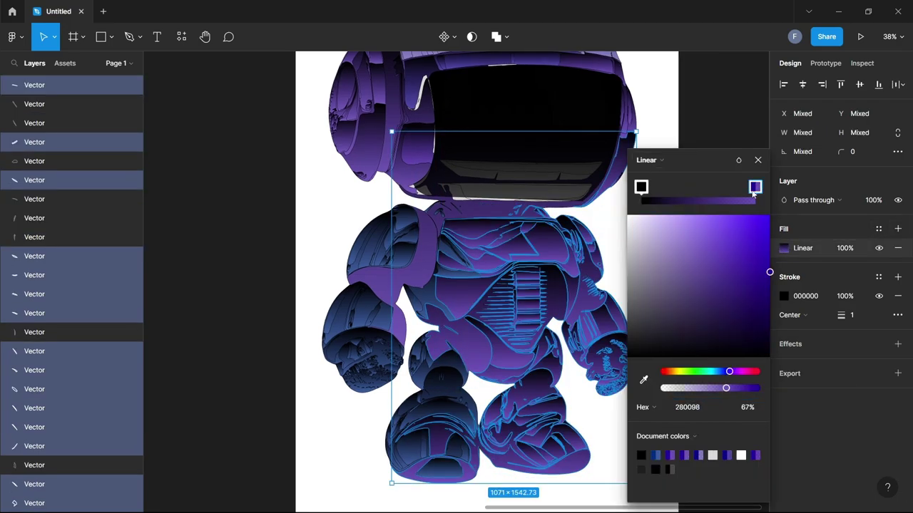
pyautogui.moveTo(725, 390); pyautogui.dragTo(663, 371)
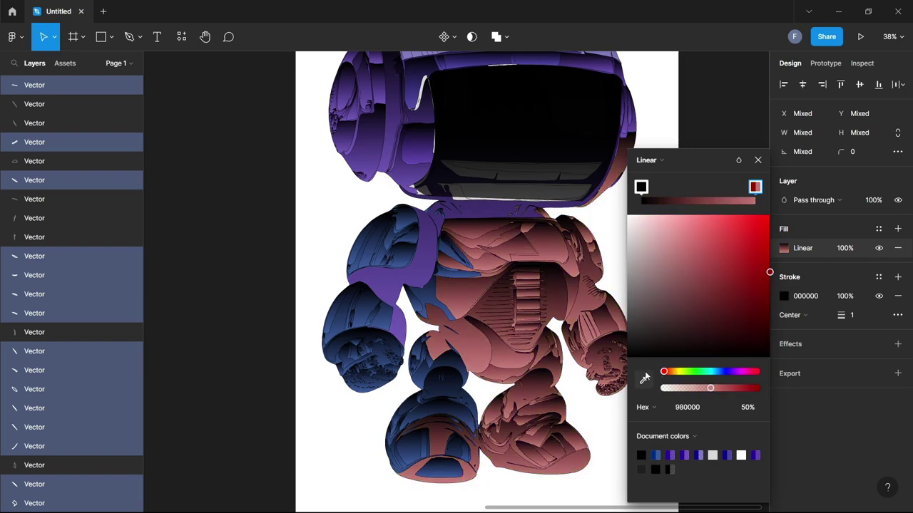
pyautogui.moveTo(710, 388); pyautogui.dragTo(731, 388)
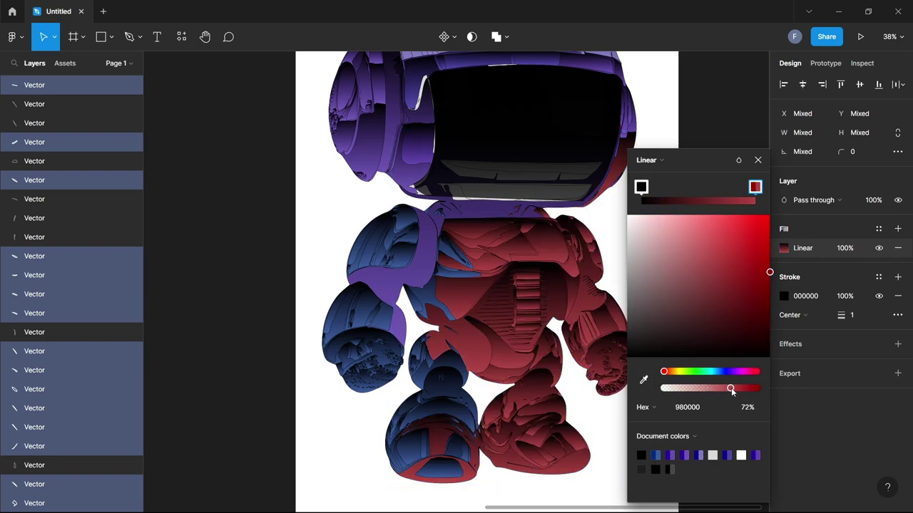
pyautogui.click(757, 160)
pyautogui.click(758, 163)
pyautogui.scroll(-3, 634, 218)
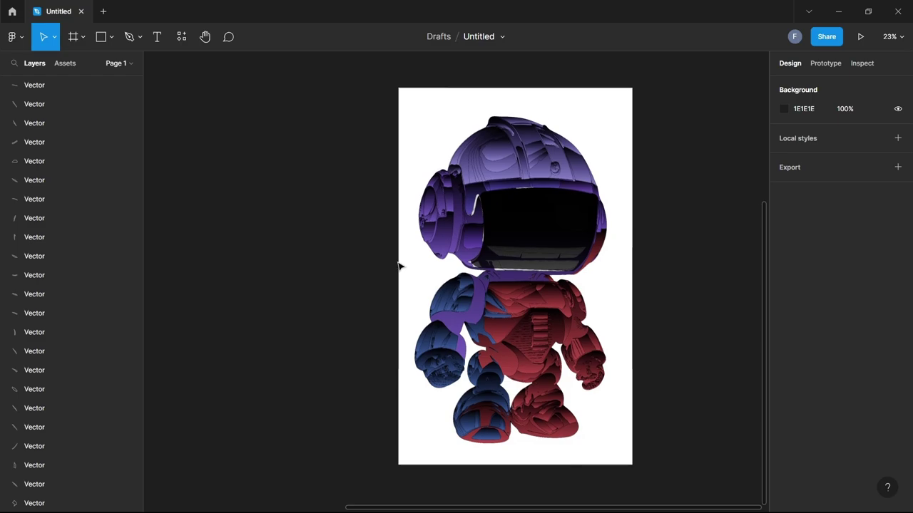
# Select the vectors of the torso, left arm and left leg and replace their mixed fills with one linear gradient.
pyautogui.moveTo(377, 273); pyautogui.dragTo(513, 471)
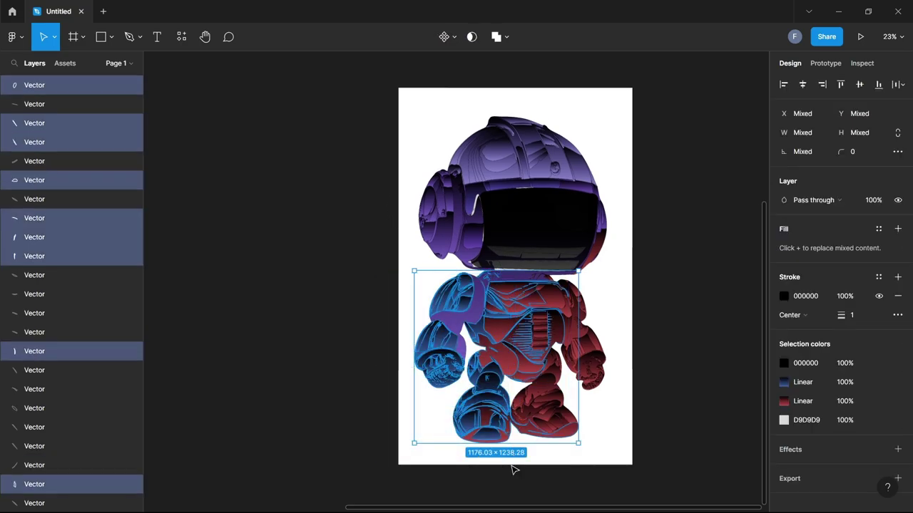
pyautogui.click(897, 229)
pyautogui.click(783, 247)
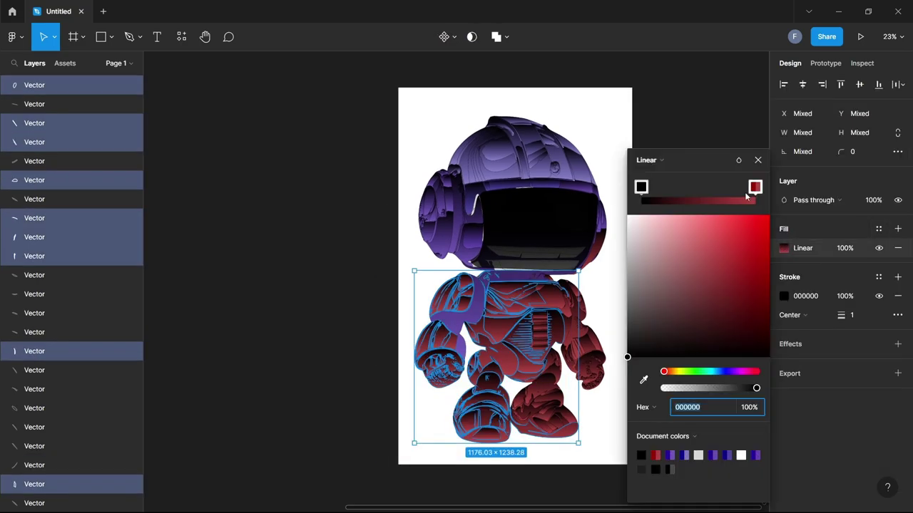
# Set the end stop of the left-side gradient to the purple document color 280098 at 64% opacity and deselect the vectors.
pyautogui.click(755, 187)
pyautogui.click(726, 275)
pyautogui.click(697, 258)
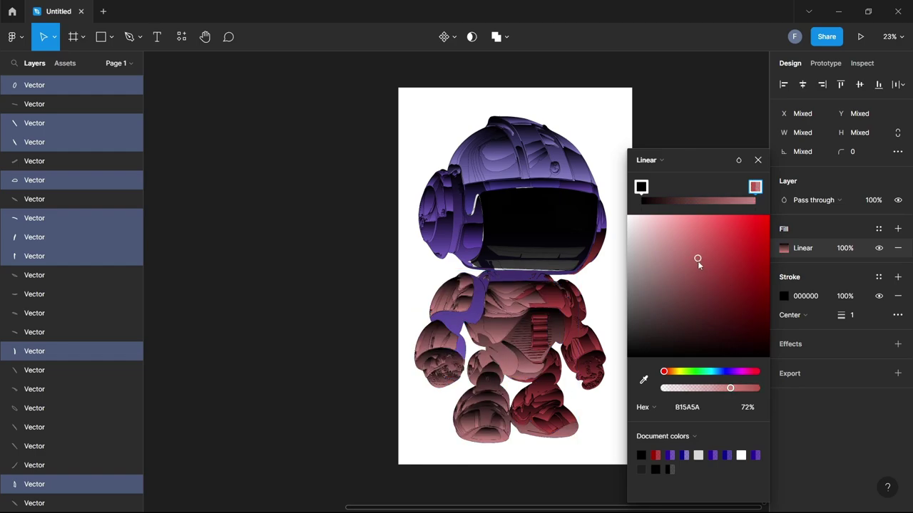
pyautogui.click(711, 407)
pyautogui.click(759, 369)
pyautogui.click(671, 454)
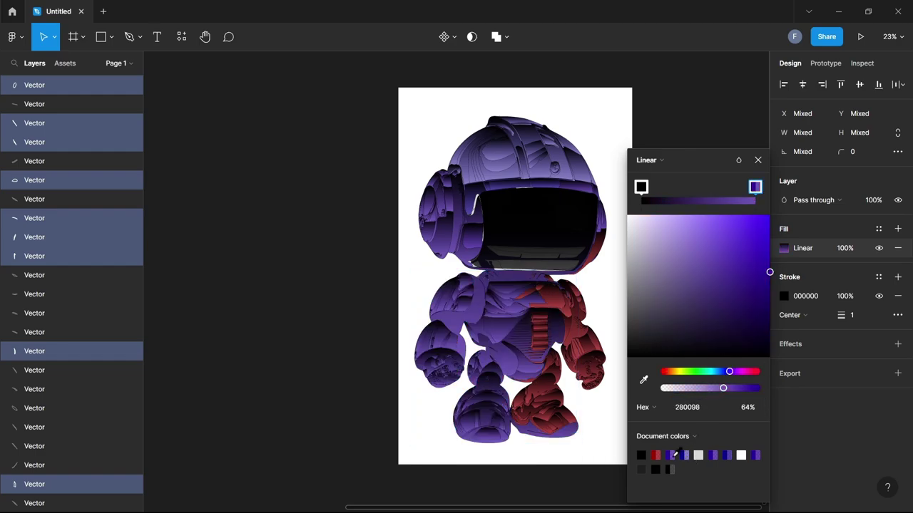
pyautogui.click(758, 160)
pyautogui.click(699, 187)
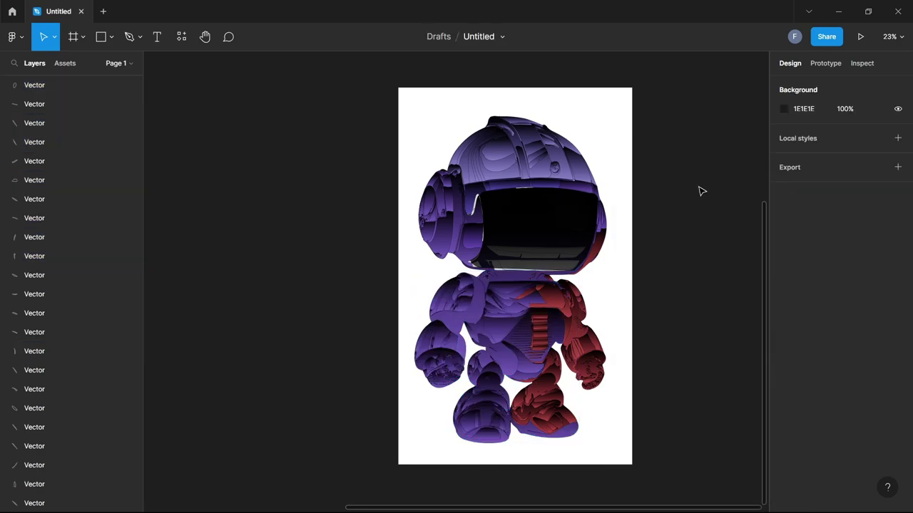
# Apply a single linear gradient fill to the helmet's right ear vectors and to the vectors of the body's right half.
pyautogui.moveTo(650, 199); pyautogui.dragTo(591, 261)
pyautogui.click(898, 228)
pyautogui.moveTo(643, 277); pyautogui.dragTo(453, 446)
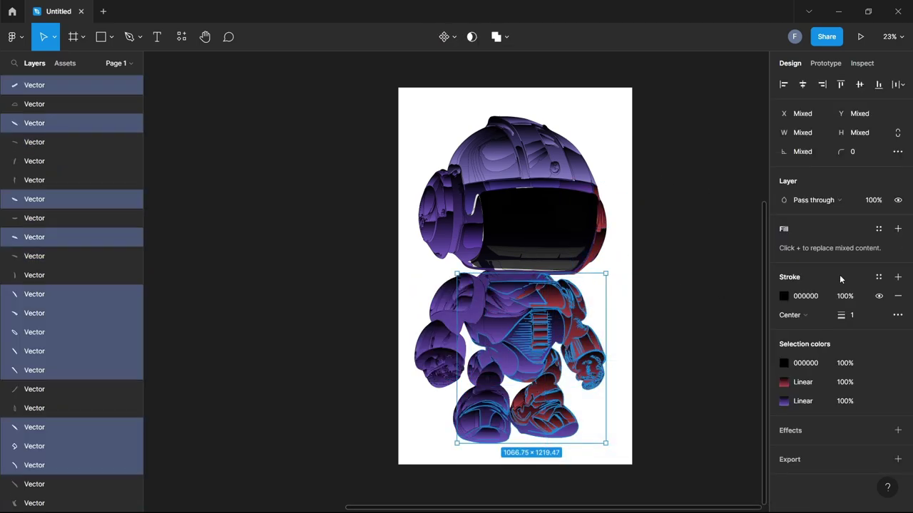
pyautogui.click(784, 248)
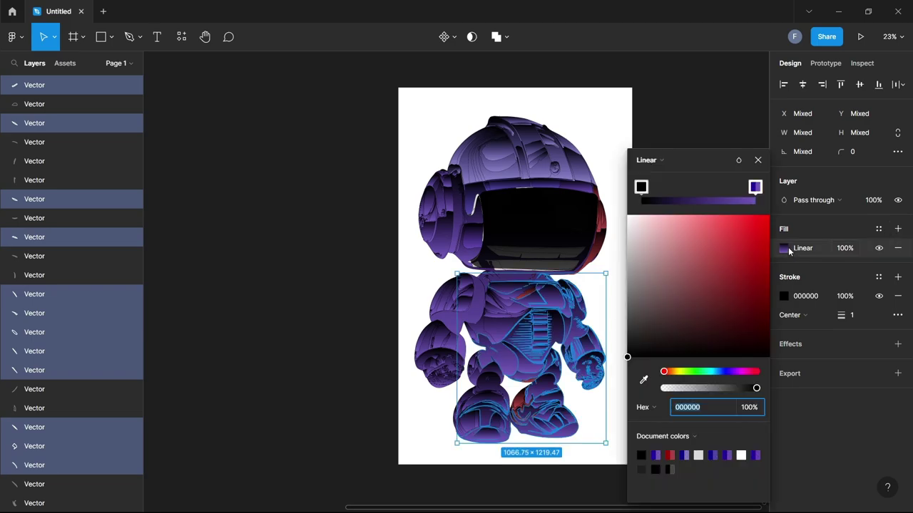
# Set the end stop of the body's right-half gradient to red A30000, raise its opacity slightly and deselect the vectors.
pyautogui.click(755, 186)
pyautogui.moveTo(677, 372); pyautogui.dragTo(663, 372)
pyautogui.moveTo(755, 263); pyautogui.dragTo(776, 275)
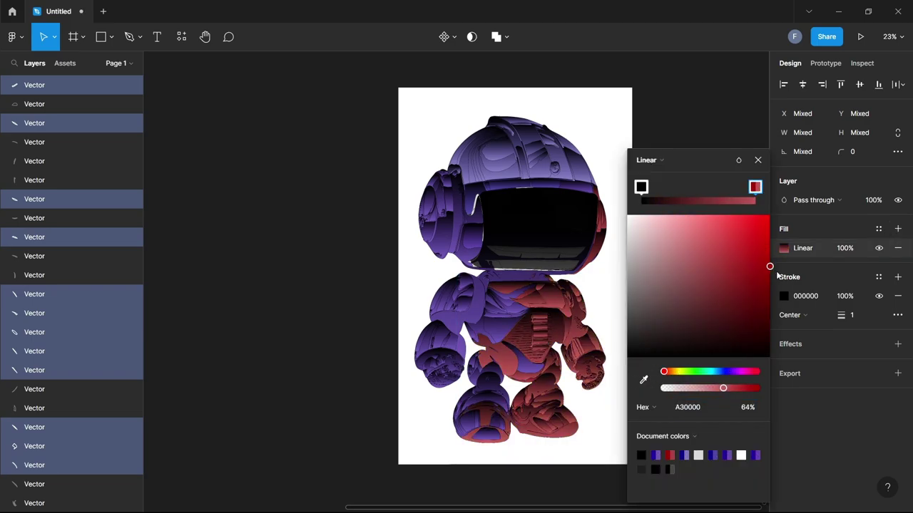
pyautogui.moveTo(725, 388); pyautogui.dragTo(736, 387)
pyautogui.click(757, 161)
pyautogui.click(736, 184)
# Try deleting the red vector that spans both feet, then undo the deletion.
pyautogui.scroll(-3, 737, 184)
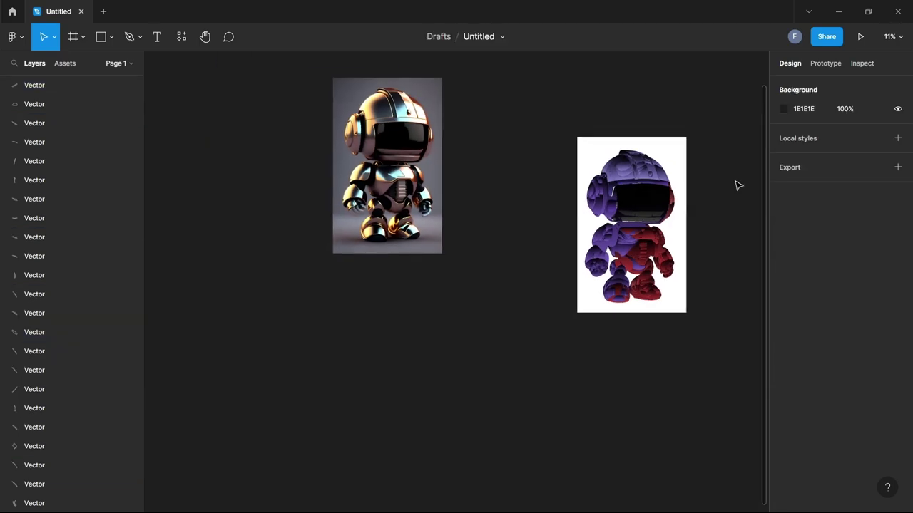
pyautogui.scroll(4, 736, 184)
pyautogui.scroll(4, 738, 185)
pyautogui.scroll(-5, 737, 185)
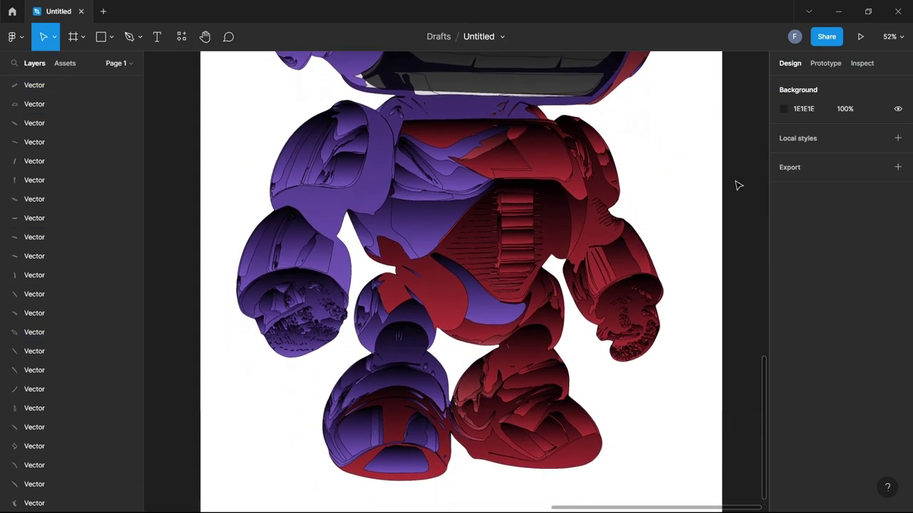
pyautogui.click(438, 297)
pyautogui.scroll(2, 439, 298)
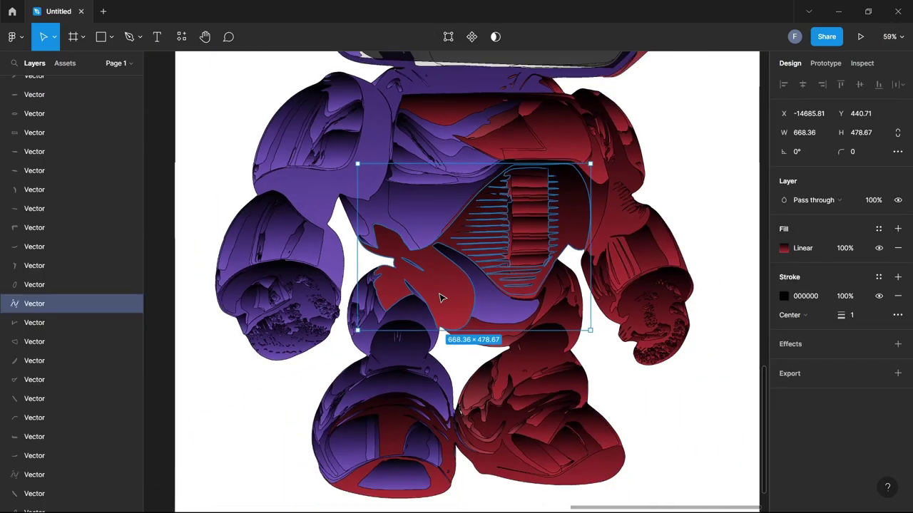
pyautogui.click(399, 428)
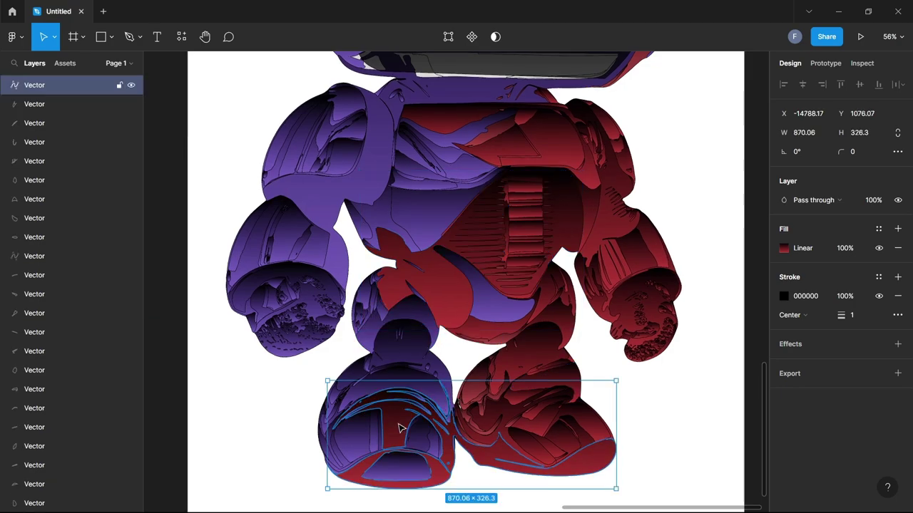
pyautogui.press('Delete')
pyautogui.hotkey('ctrl', 'z')
pyautogui.click(683, 451)
# Select the vectors around the visor and replace their fills to remove the pale slivers and grey reflections.
pyautogui.scroll(5, 683, 451)
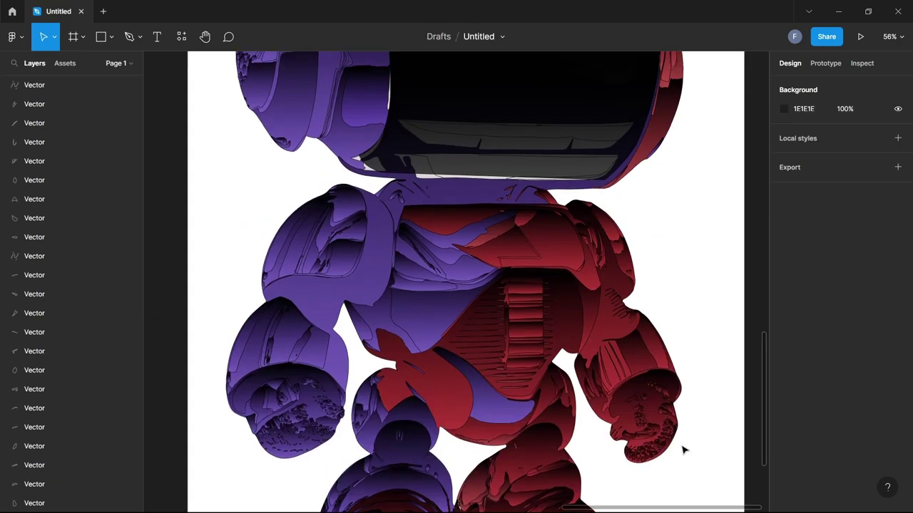
pyautogui.scroll(-3, 442, 298)
pyautogui.scroll(2, 414, 232)
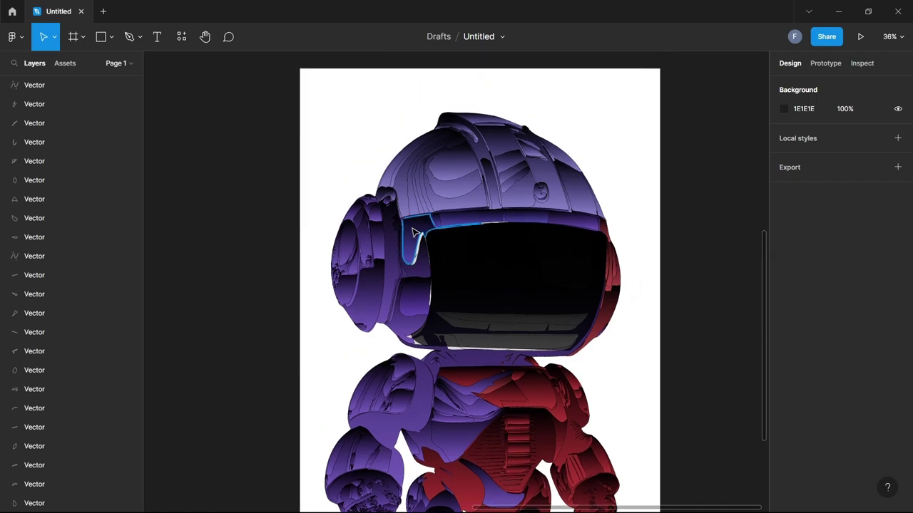
pyautogui.moveTo(323, 187); pyautogui.dragTo(625, 416)
pyautogui.click(897, 229)
pyautogui.click(731, 269)
pyautogui.scroll(-1, 731, 269)
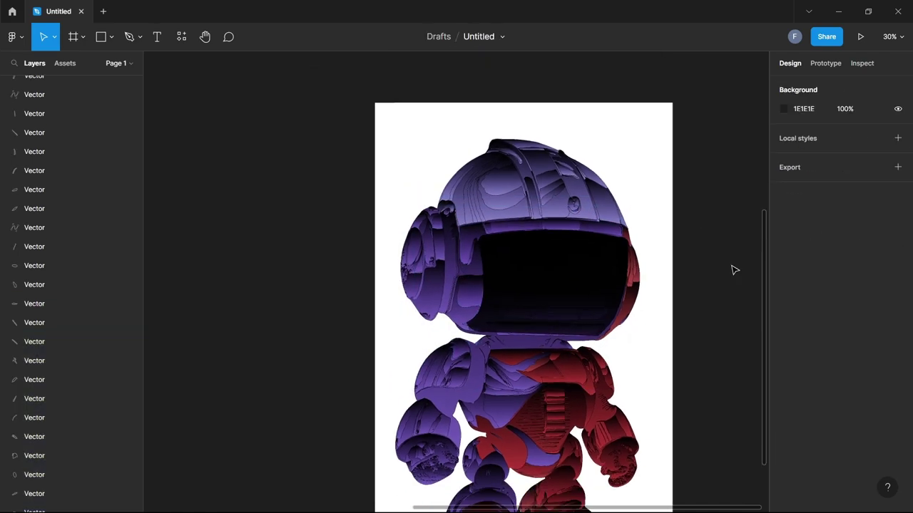
# Select all the loose vectors of the robot's lower helmet and body and group them.
pyautogui.hscroll(1, 642, 271)
pyautogui.scroll(-2, 510, 284)
pyautogui.scroll(1, 511, 284)
pyautogui.scroll(-2, 512, 286)
pyautogui.hscroll(1, 511, 285)
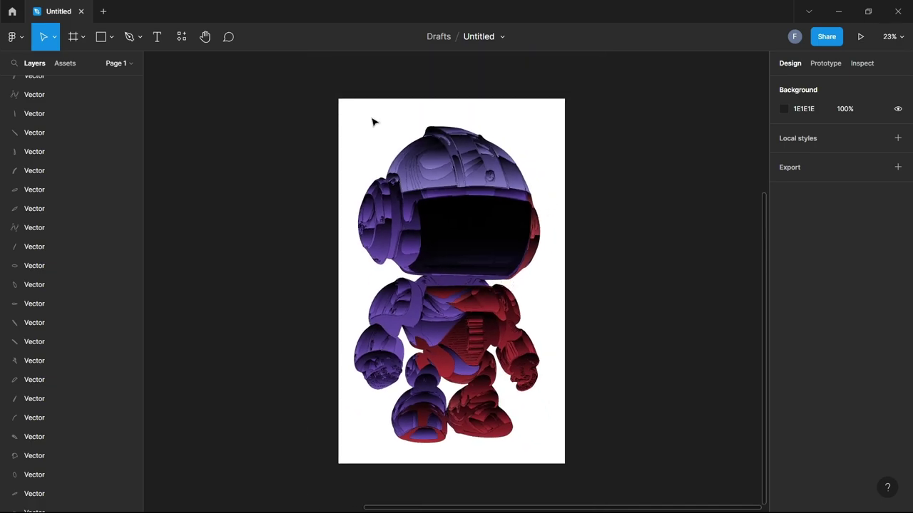
pyautogui.moveTo(318, 118); pyautogui.dragTo(590, 462)
pyautogui.hotkey('ctrl', 'g')
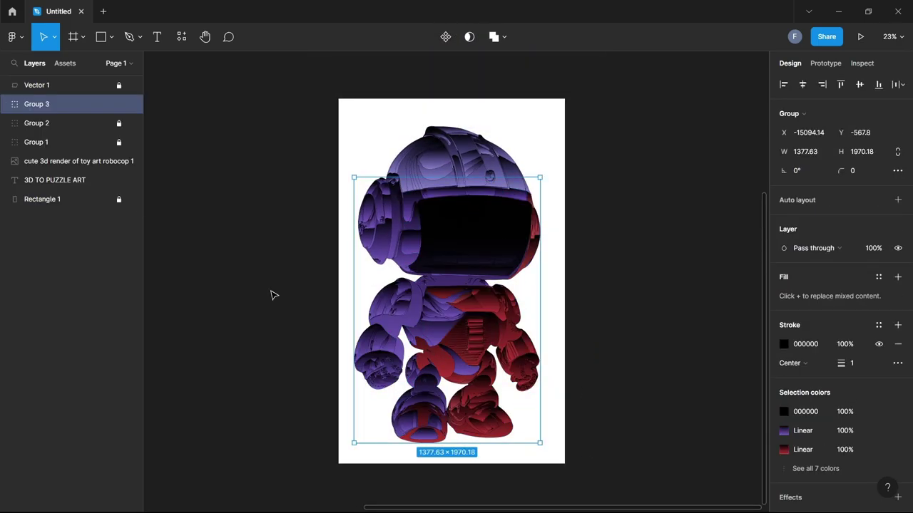
# Make the visor shape's black gradient more translucent by lowering its middle stop's opacity and setting the end stop to 48%.
pyautogui.click(60, 201)
pyautogui.click(51, 89)
pyautogui.click(783, 248)
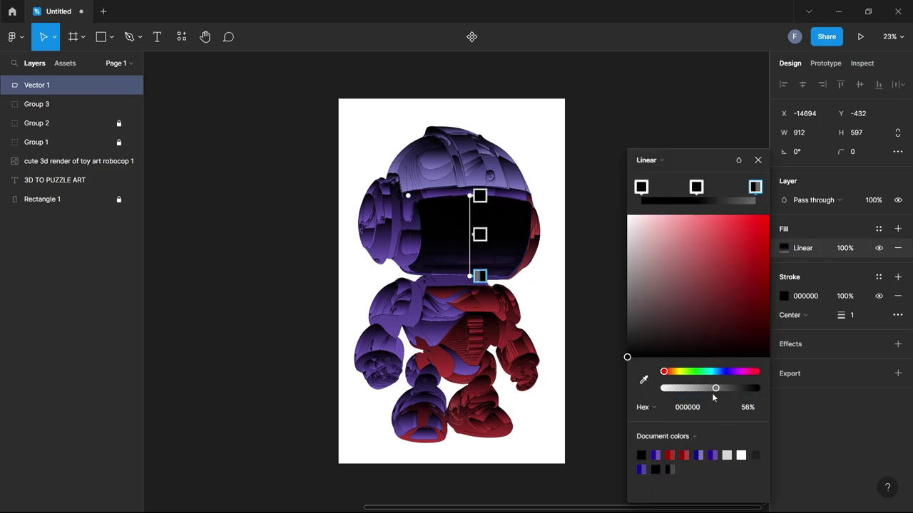
pyautogui.moveTo(720, 387); pyautogui.dragTo(742, 389)
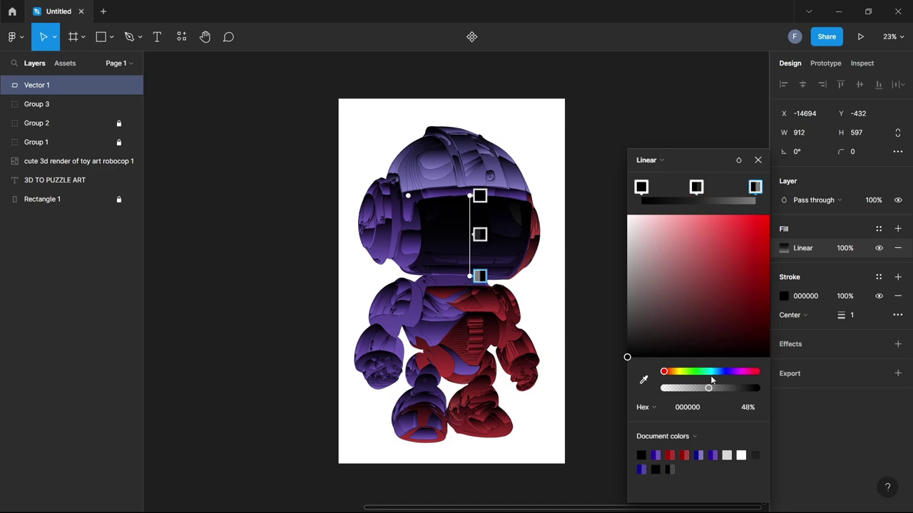
pyautogui.click(757, 160)
pyautogui.click(672, 199)
# Unlock Group 2, Group 1 and the Rectangle 1 background.
pyautogui.scroll(-3, 672, 200)
pyautogui.scroll(3, 672, 200)
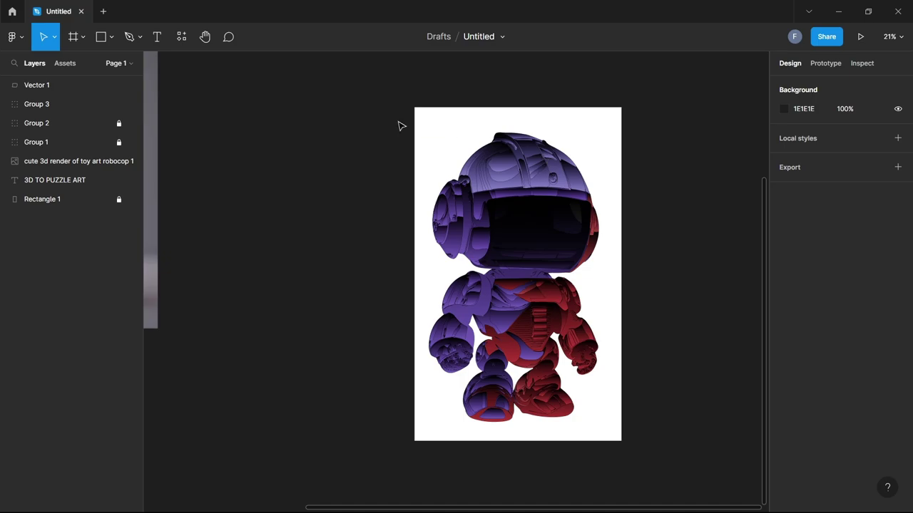
pyautogui.click(119, 123)
pyautogui.click(118, 142)
pyautogui.click(118, 199)
# Select the robot artwork together with its white background and move both closer to the original render.
pyautogui.moveTo(364, 97); pyautogui.dragTo(665, 397)
pyautogui.hscroll(-1, 665, 442)
pyautogui.scroll(-3, 665, 442)
pyautogui.moveTo(655, 330); pyautogui.dragTo(536, 254)
pyautogui.click(574, 235)
# Move the white background rectangle clear of the robot and group the visor with all the robot vector groups.
pyautogui.moveTo(422, 149); pyautogui.dragTo(606, 160)
pyautogui.moveTo(393, 136); pyautogui.dragTo(530, 288)
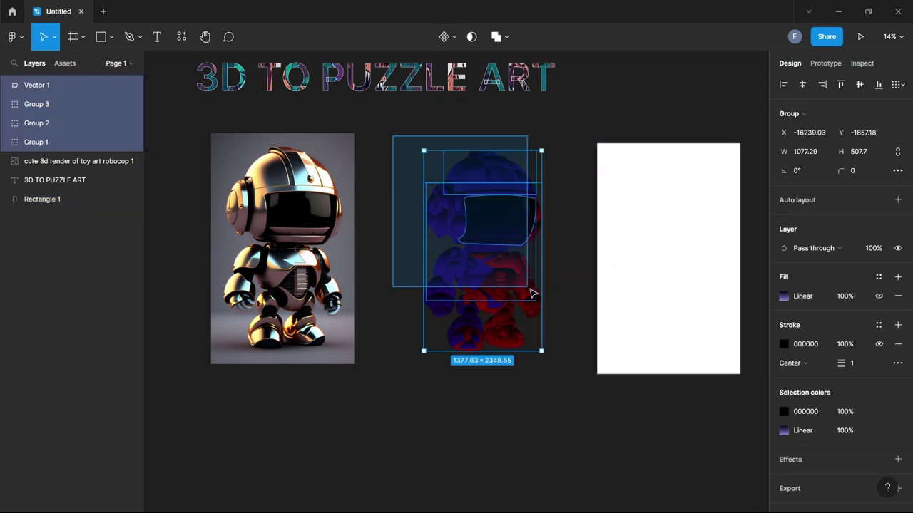
pyautogui.hotkey('ctrl', 'g')
pyautogui.click(621, 294)
pyautogui.moveTo(714, 253); pyautogui.dragTo(731, 243)
pyautogui.hscroll(-3, 713, 236)
# Set the corner radius of the original render image to 50.
pyautogui.click(389, 169)
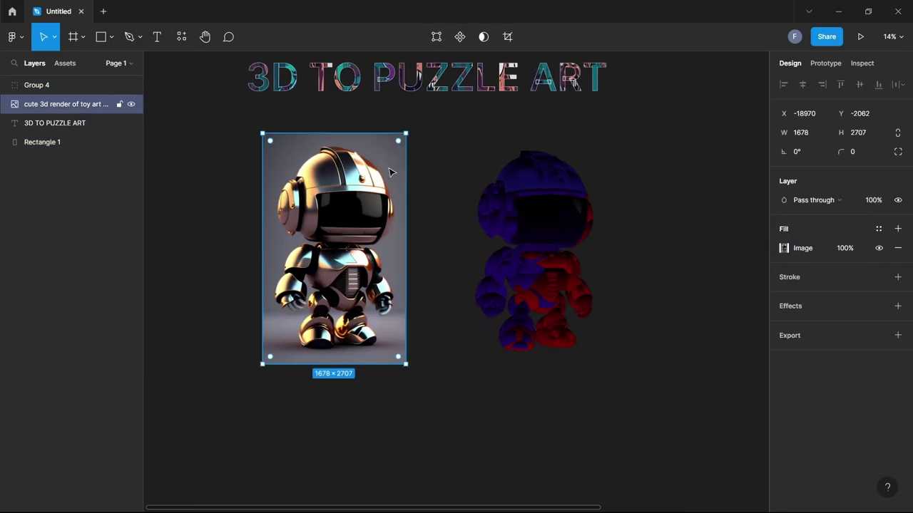
pyautogui.click(865, 152)
pyautogui.write('50')
pyautogui.click(649, 306)
# Duplicate the rounded render image and place the copy behind the robot vector group.
pyautogui.click(388, 285)
pyautogui.hotkey('ctrl', 'c')
pyautogui.rightClick(382, 280)
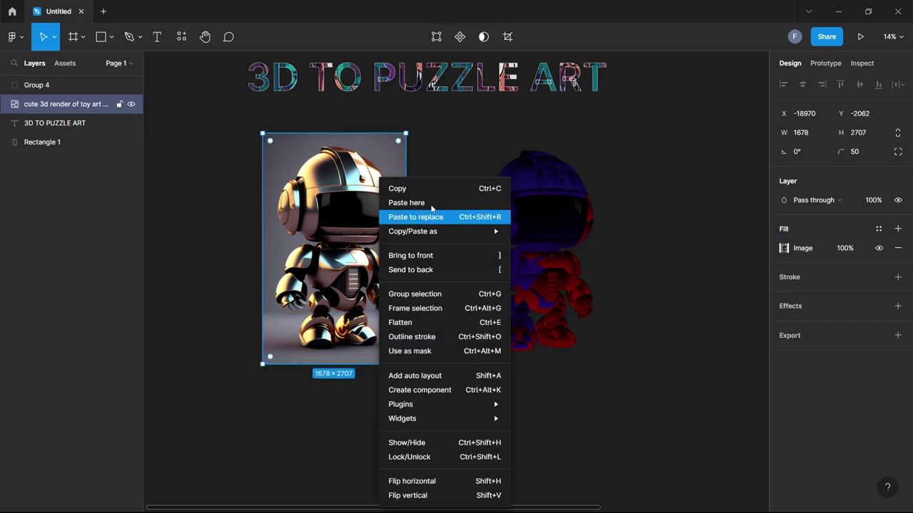
pyautogui.click(432, 204)
pyautogui.moveTo(455, 350); pyautogui.dragTo(542, 206)
pyautogui.hotkey('ctrl', '[')
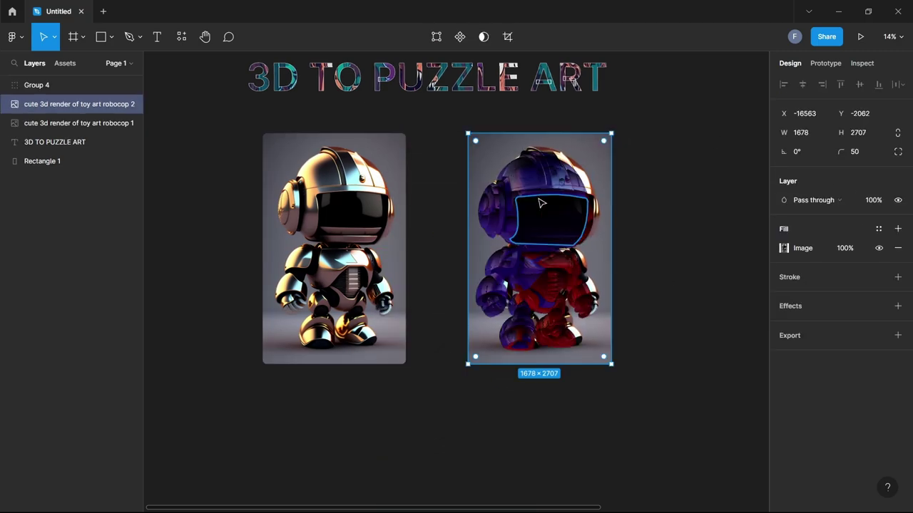
# Reposition and resize the robot vector group to match the robot in the render copy behind it.
pyautogui.click(560, 241)
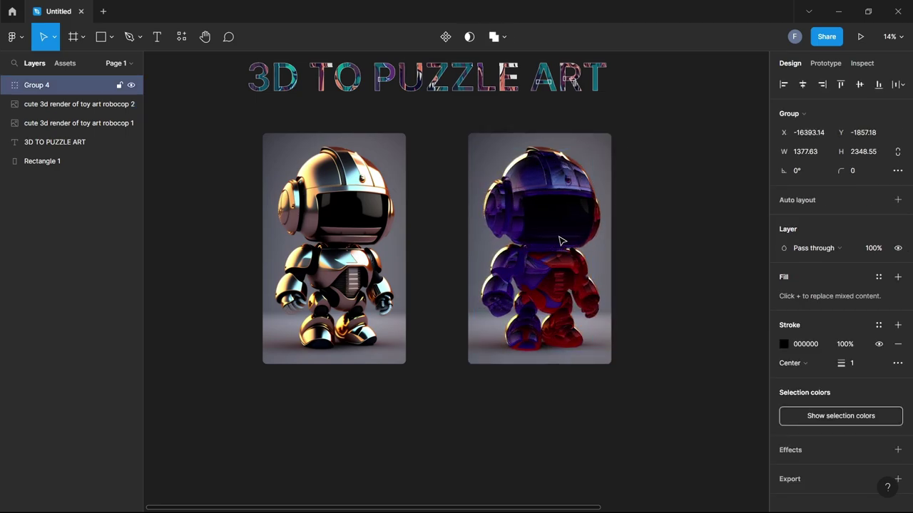
pyautogui.moveTo(479, 149); pyautogui.dragTo(477, 148)
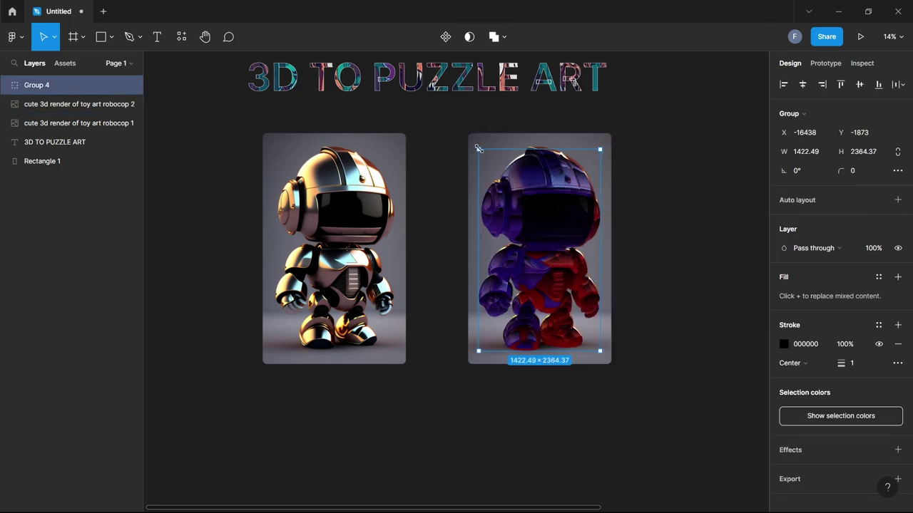
pyautogui.moveTo(540, 145); pyautogui.dragTo(540, 143)
pyautogui.hotkey('ctrl', 'z')
pyautogui.click(665, 198)
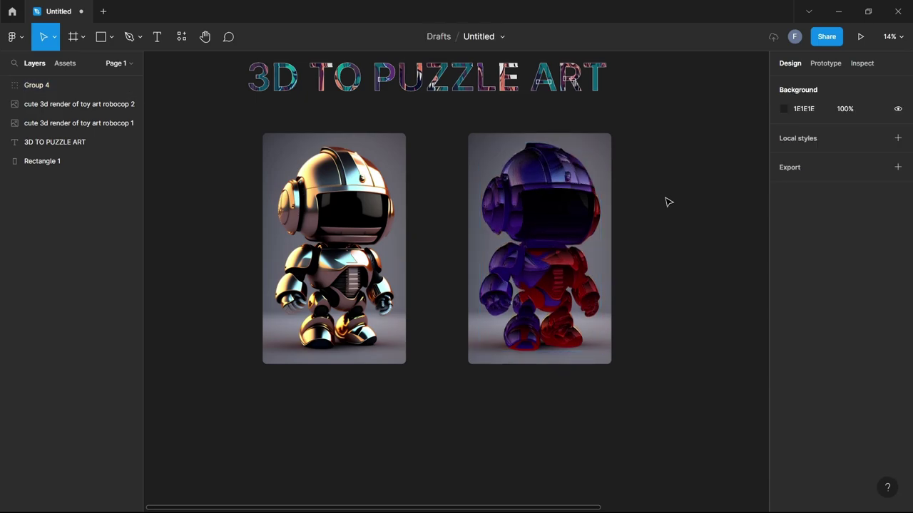
pyautogui.click(574, 198)
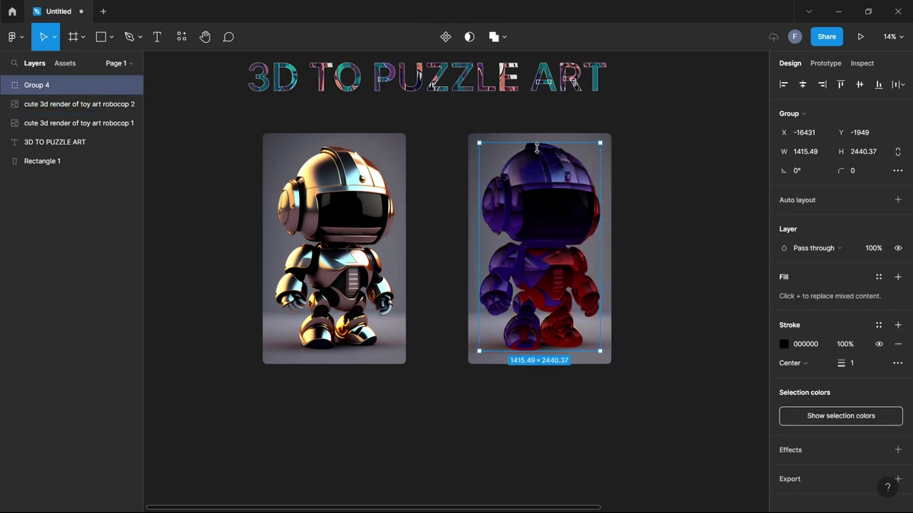
pyautogui.moveTo(537, 145); pyautogui.dragTo(537, 147)
pyautogui.click(695, 211)
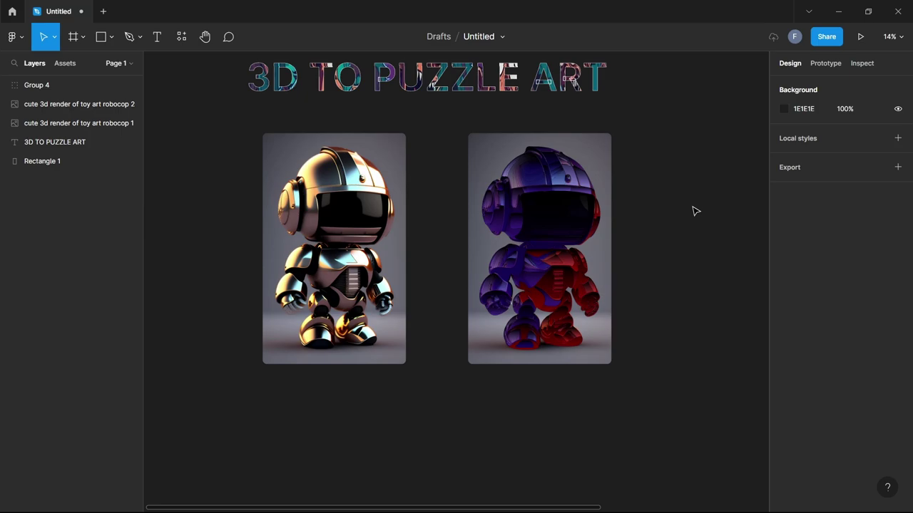
# Select the robot vector group and the render copy behind it and group them together.
pyautogui.scroll(5, 695, 211)
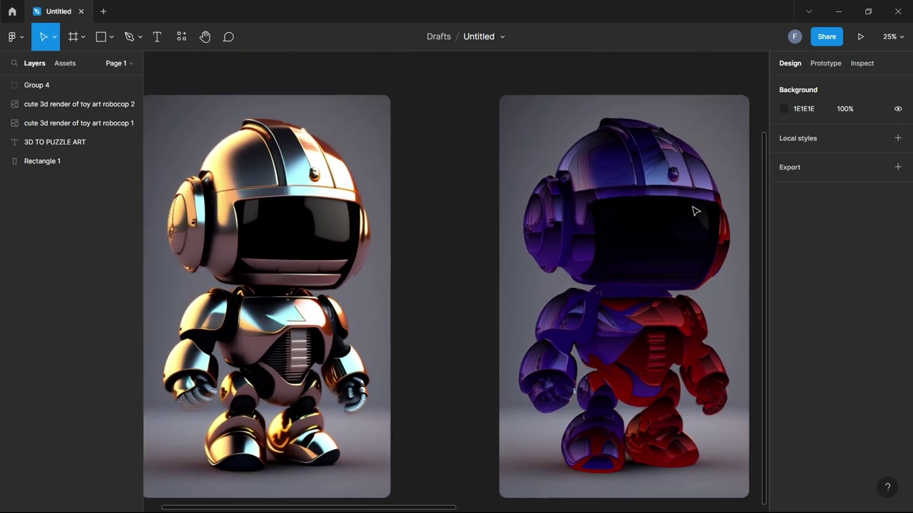
pyautogui.click(591, 141)
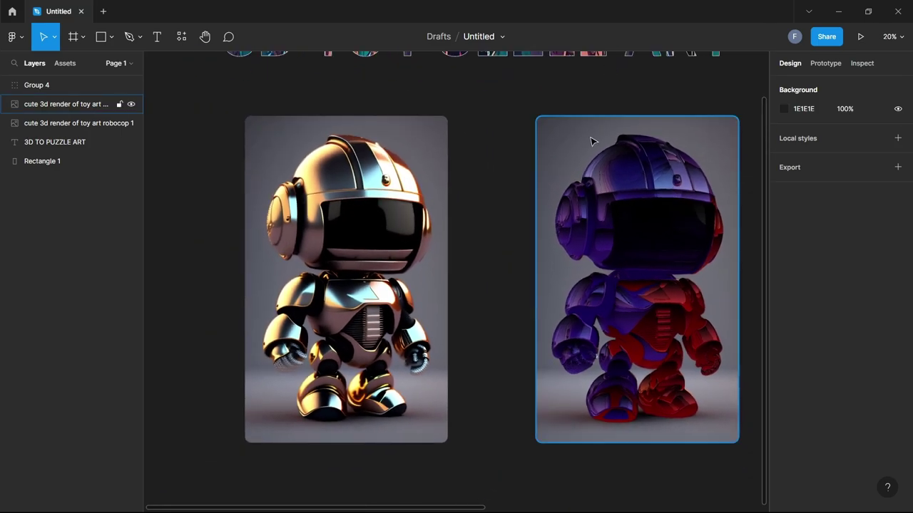
pyautogui.click(562, 148)
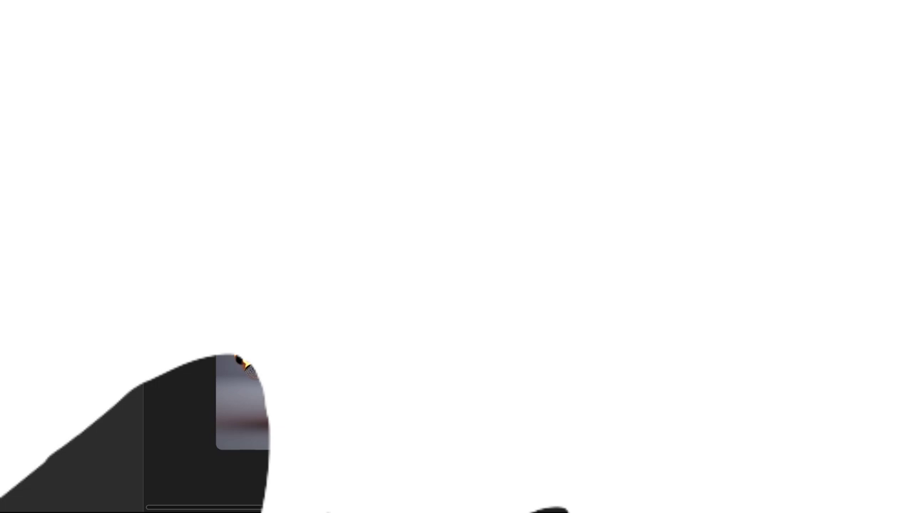
pyautogui.moveTo(468, 196); pyautogui.dragTo(636, 392)
pyautogui.hotkey('ctrl', 'g')
# Add a 4x PNG export setting to the combined robot group and export it.
pyautogui.click(898, 458)
pyautogui.scroll(-2, 840, 428)
pyautogui.click(838, 445)
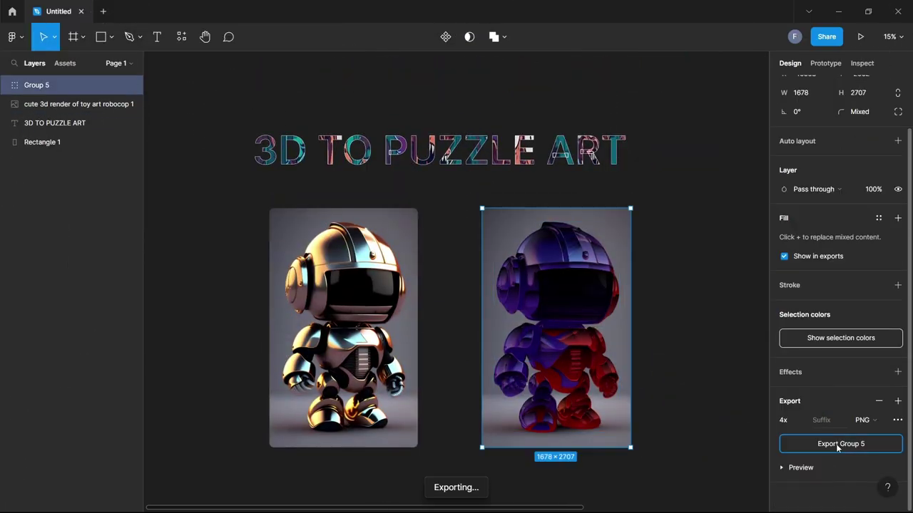